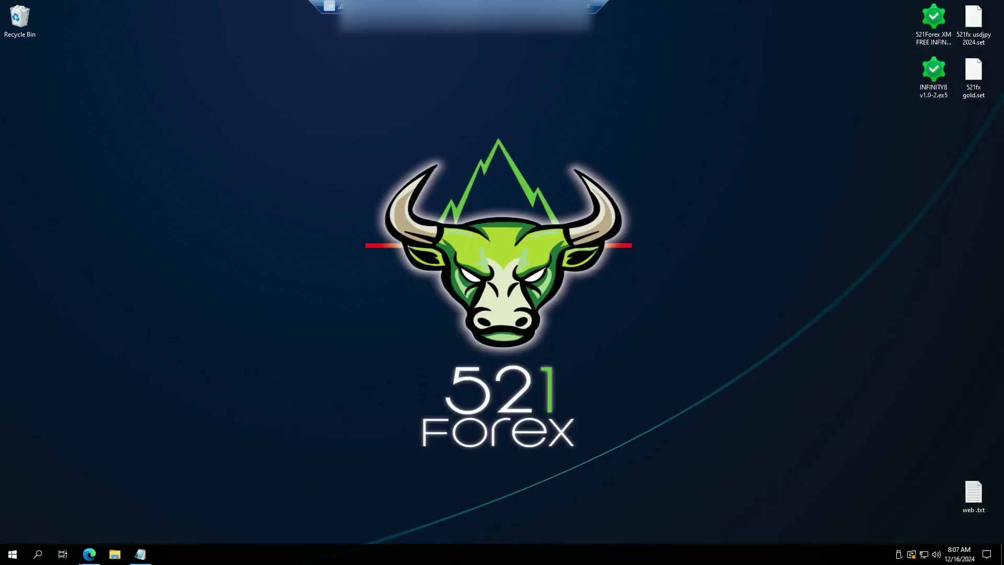
Open the XM website from search results, log in to the members area, and choose Open Additional Account.
click(90, 555)
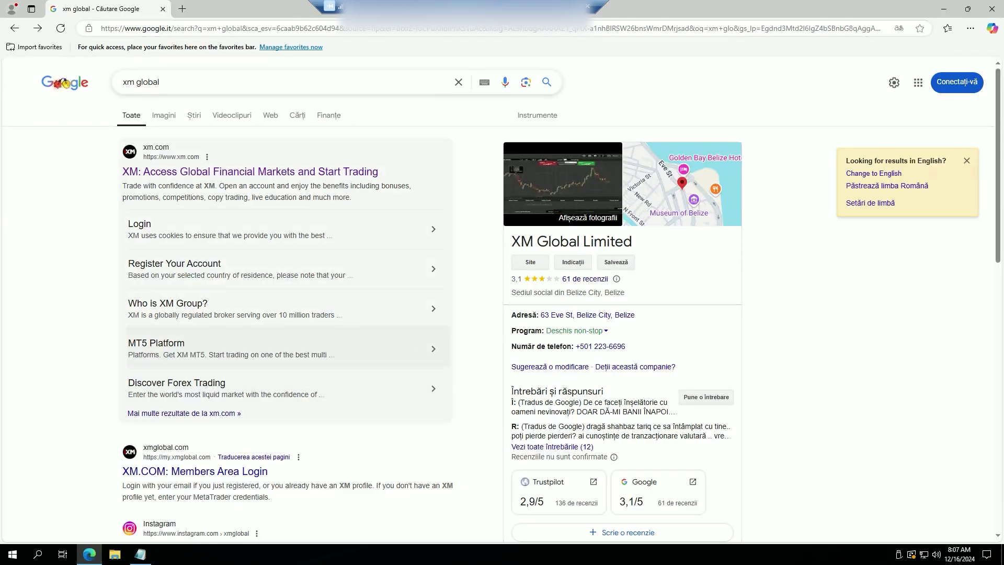
click(255, 179)
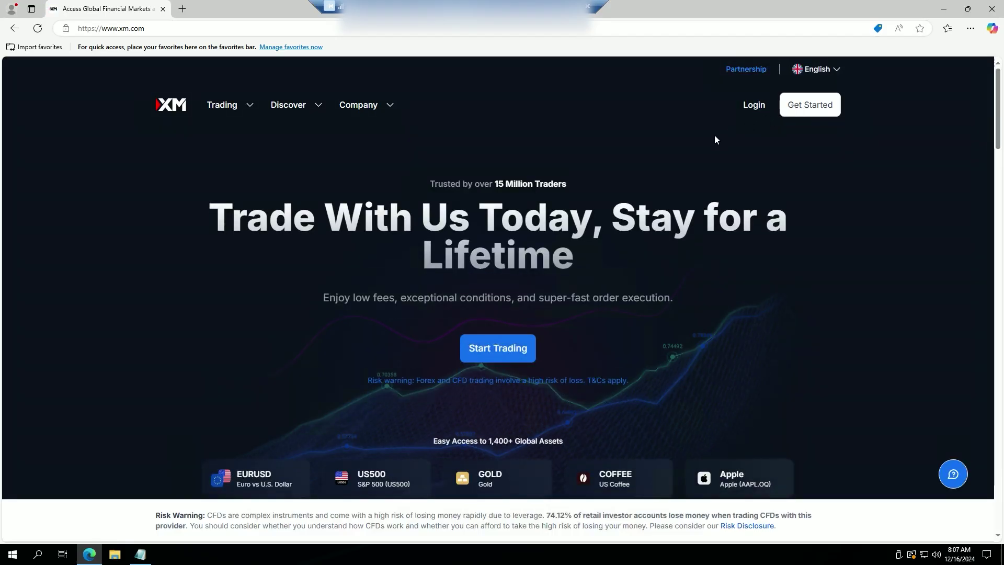
click(753, 105)
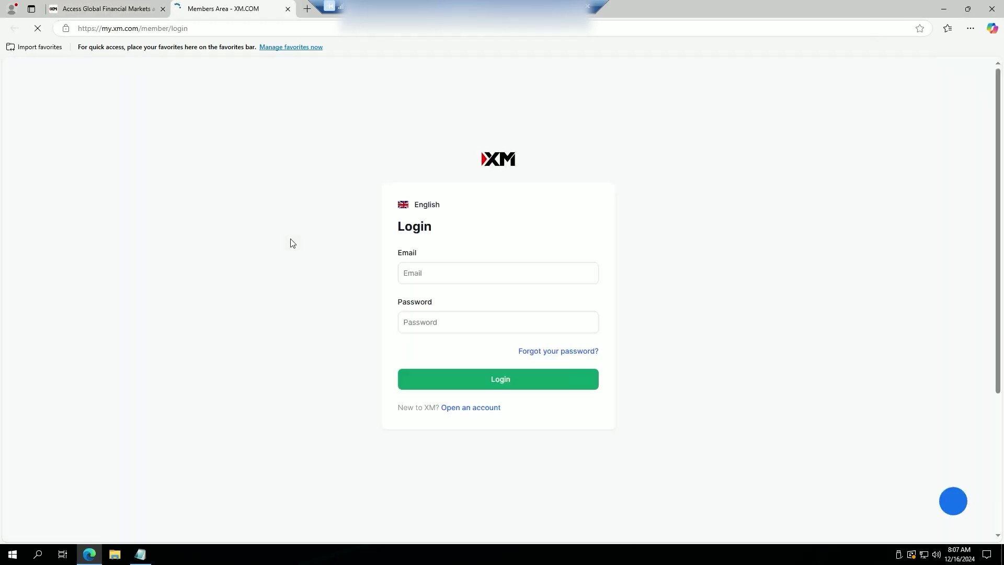
click(486, 382)
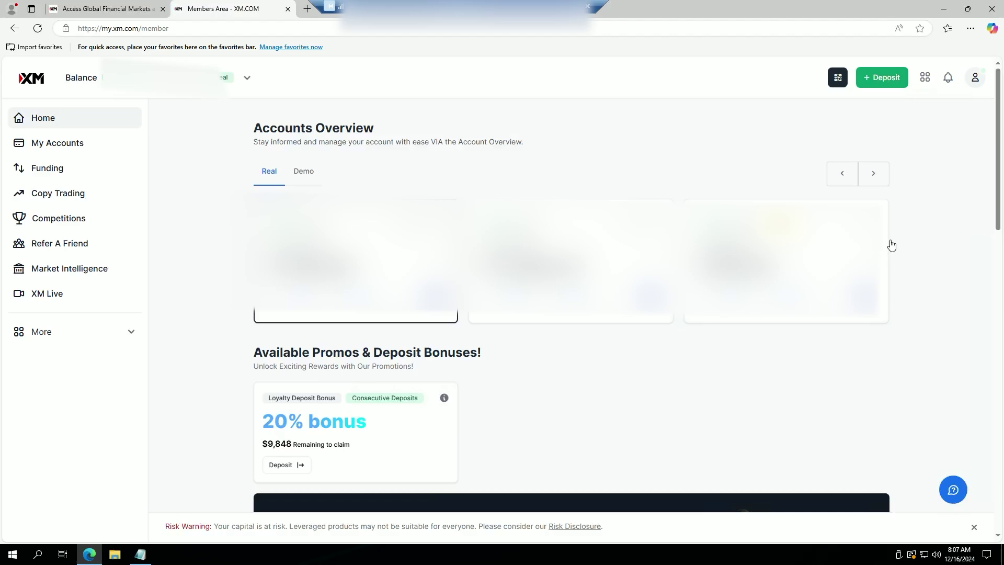
click(873, 175)
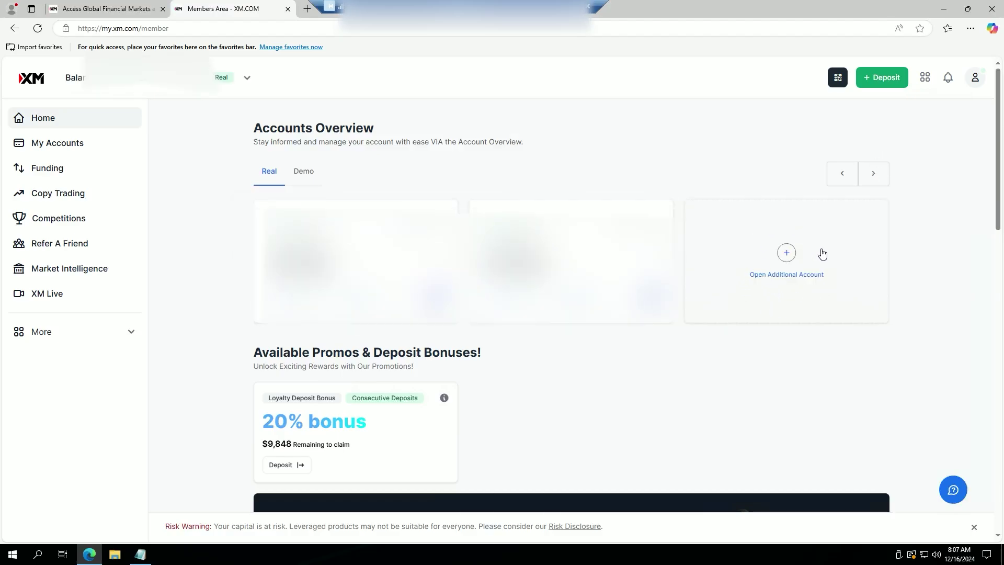
click(789, 267)
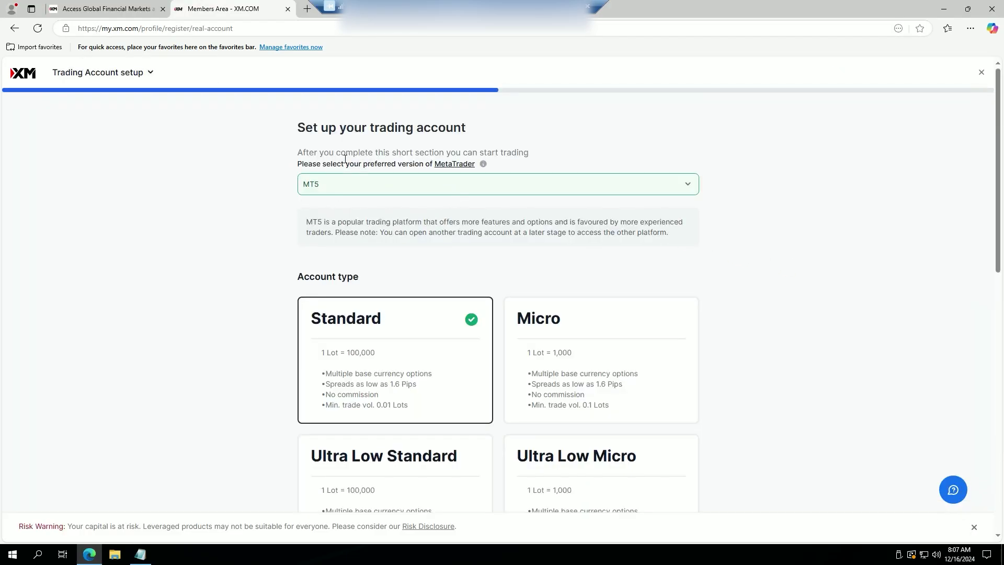
Enter partner code 521fx on the MT5 account setup form.
scroll(448, 302, down, 6)
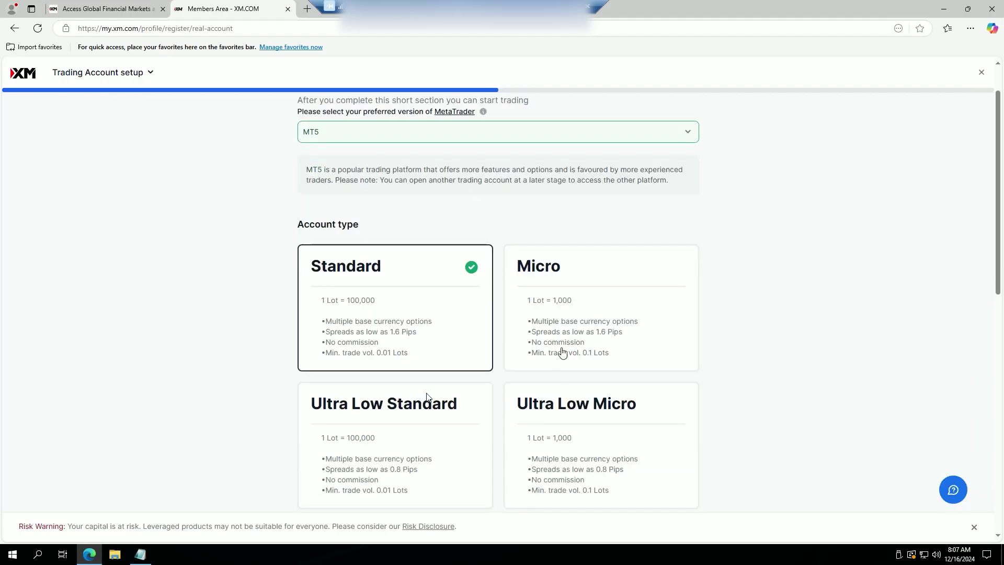
scroll(444, 366, down, 1)
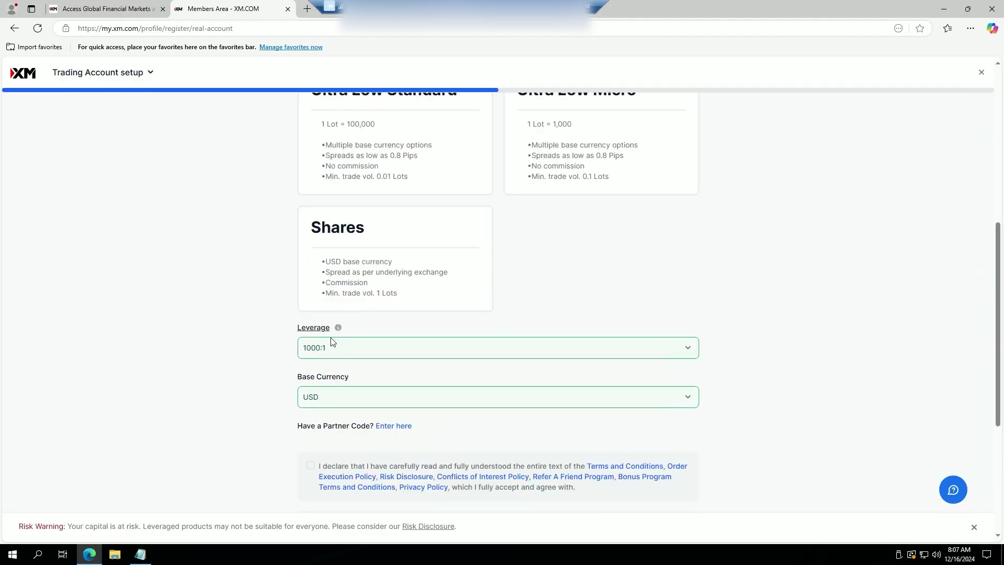
scroll(325, 356, down, 1)
scroll(320, 367, down, 2)
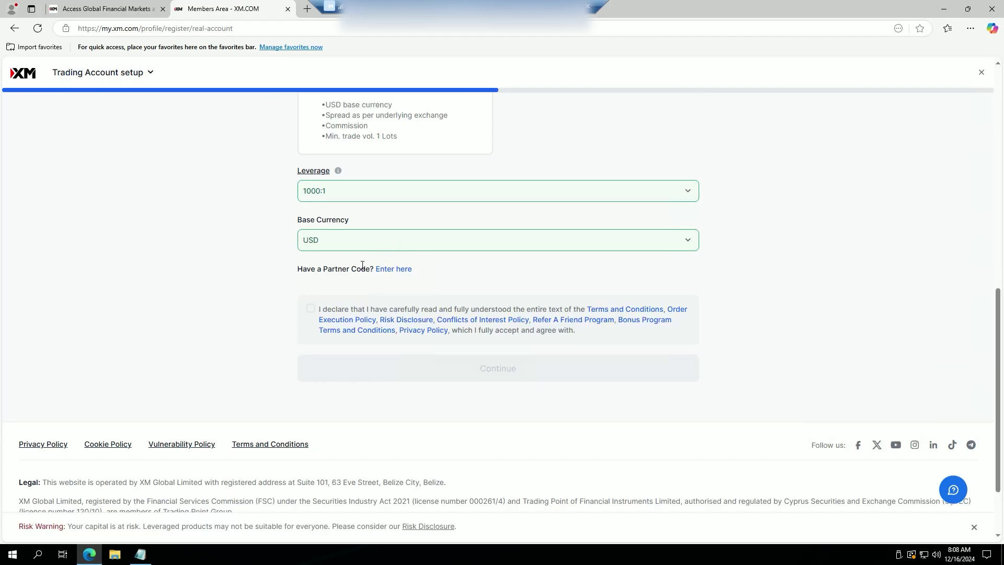
click(393, 269)
click(445, 288)
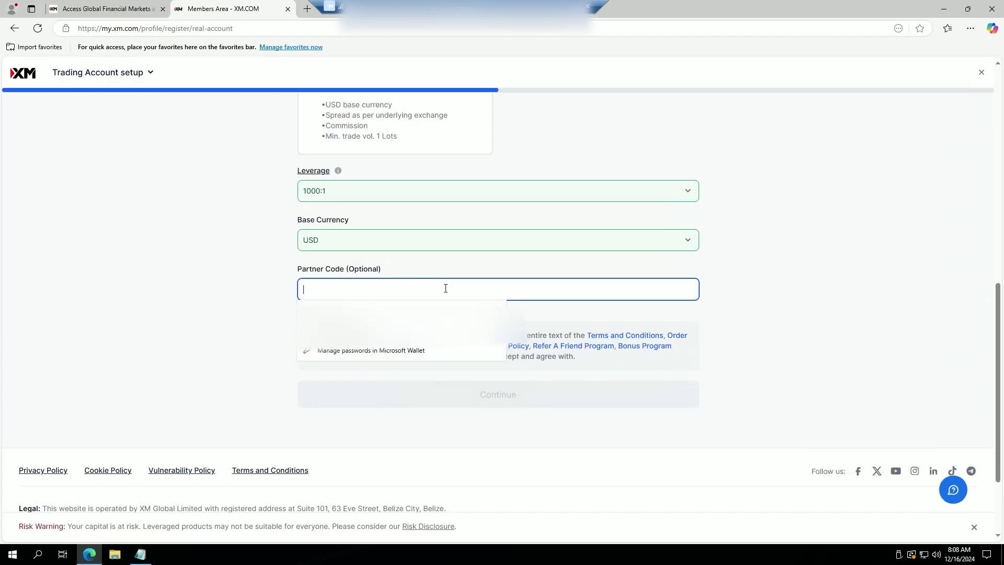
text(521fX)
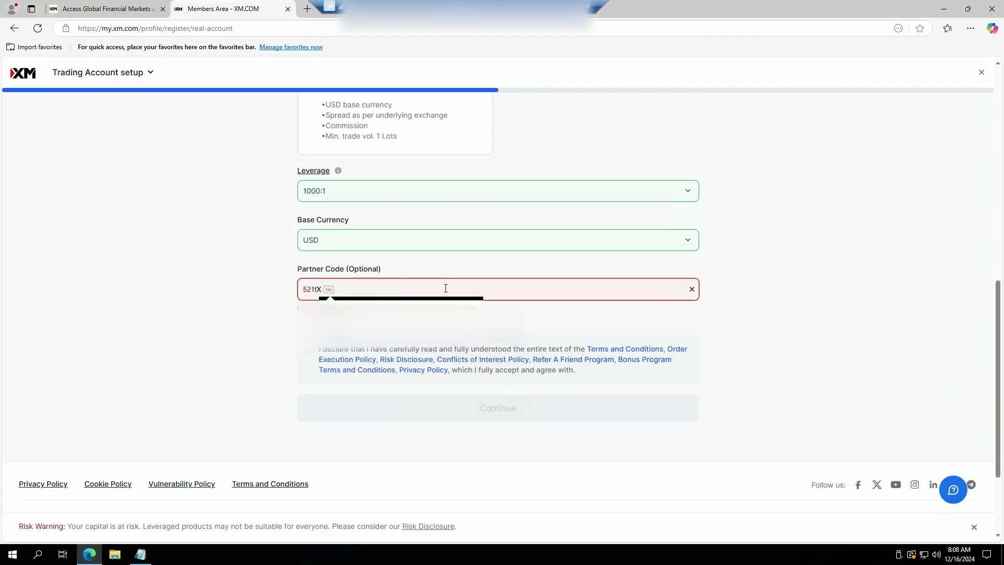
key(BackSpace)
text(x)
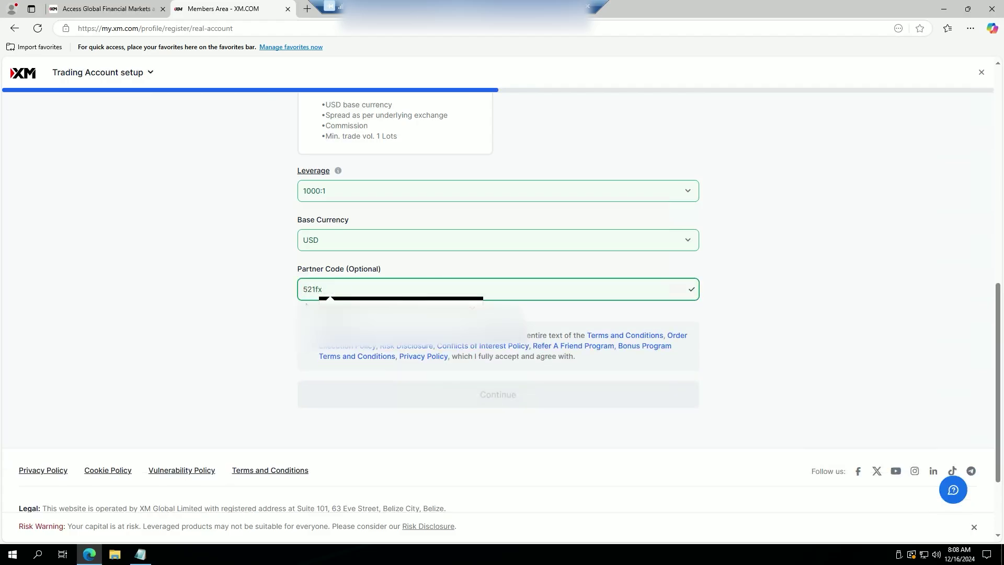
click(322, 349)
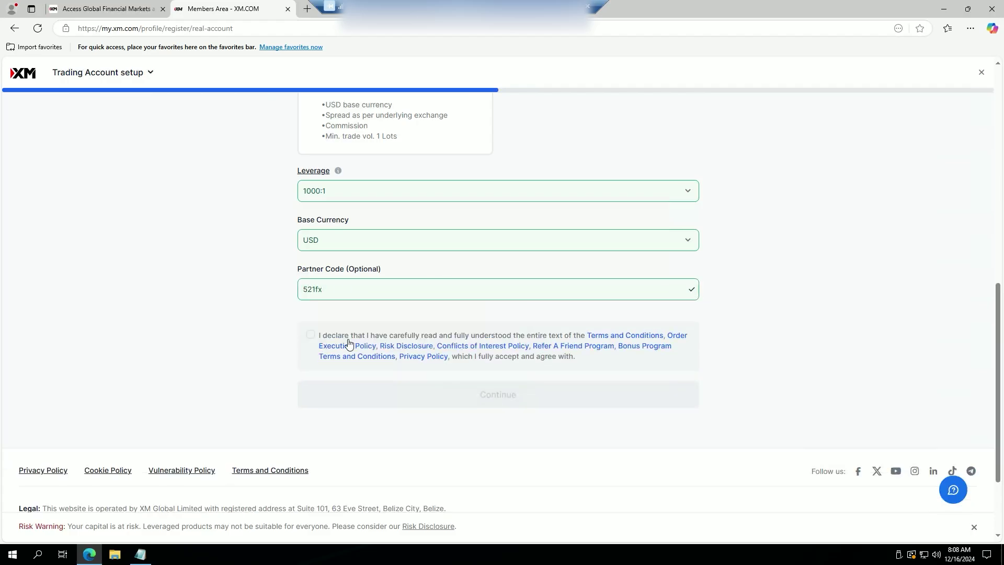
Accept the terms declaration and continue to the password step.
click(314, 338)
click(490, 401)
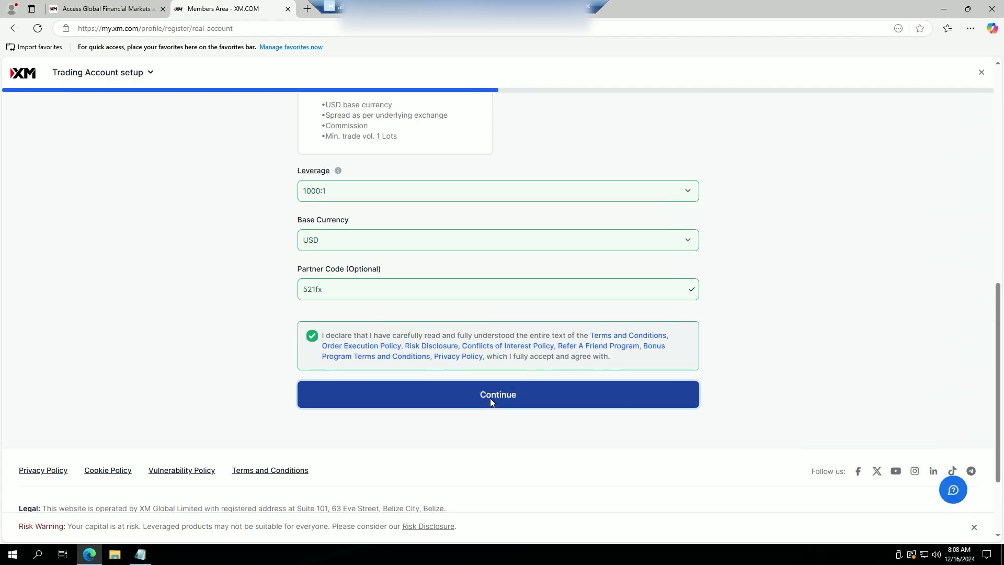
click(472, 182)
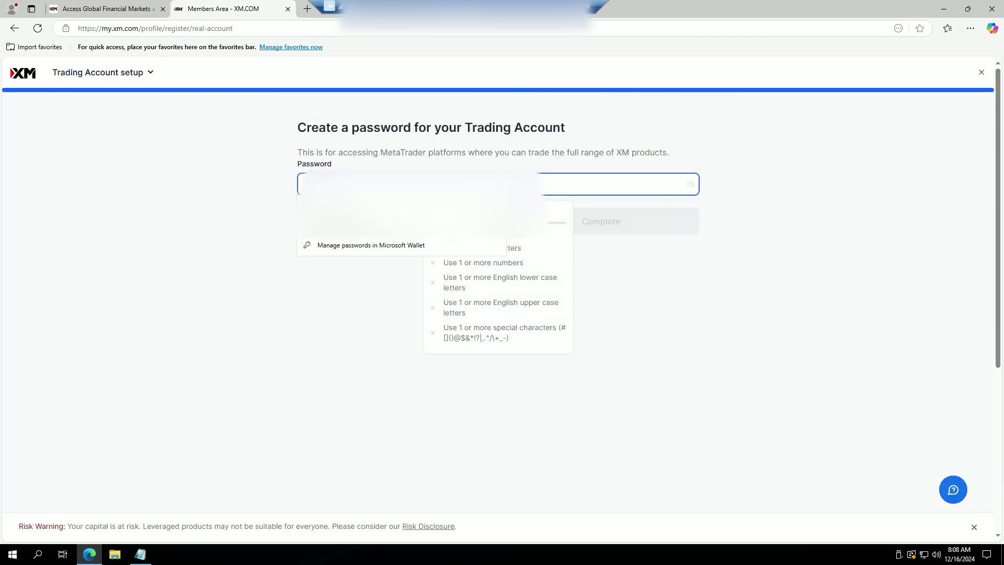
Enter a password meeting the requirements and complete the new trading account.
text(Ab)
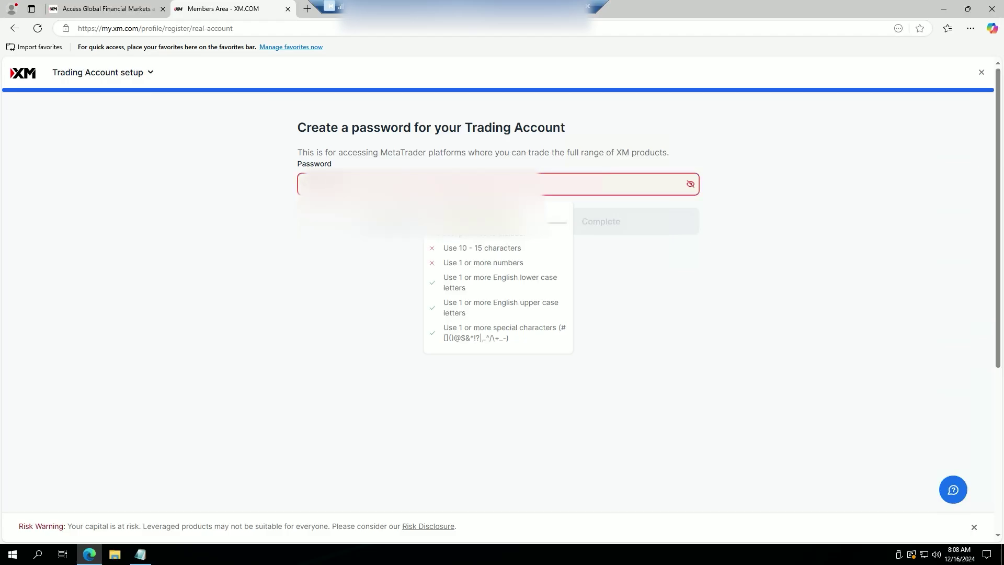
text(••)
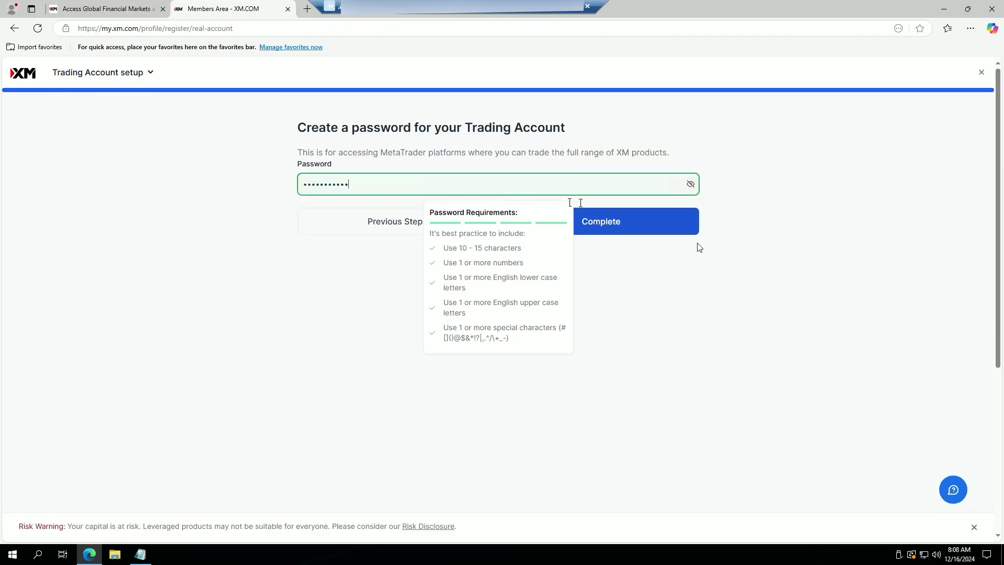
click(647, 377)
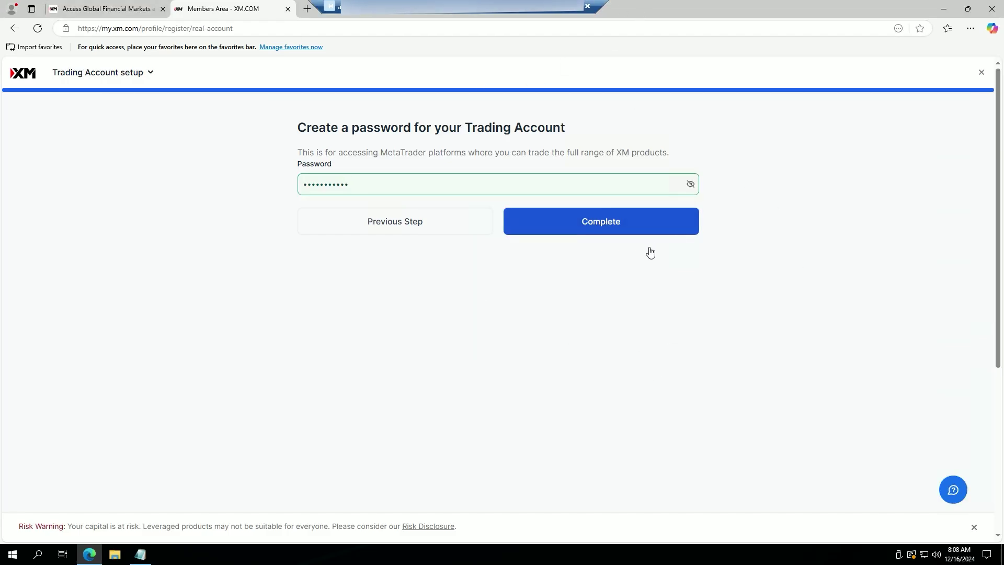
click(619, 220)
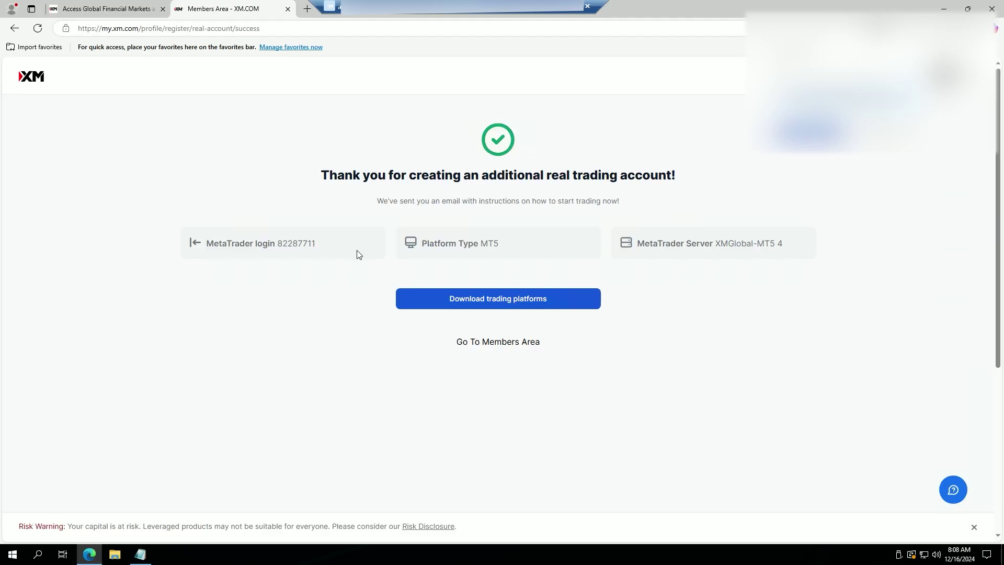
Copy the server name XMGlobal-MT5 4 from the success page, then return to the XM homepage tab.
drag(264, 243, 271, 318)
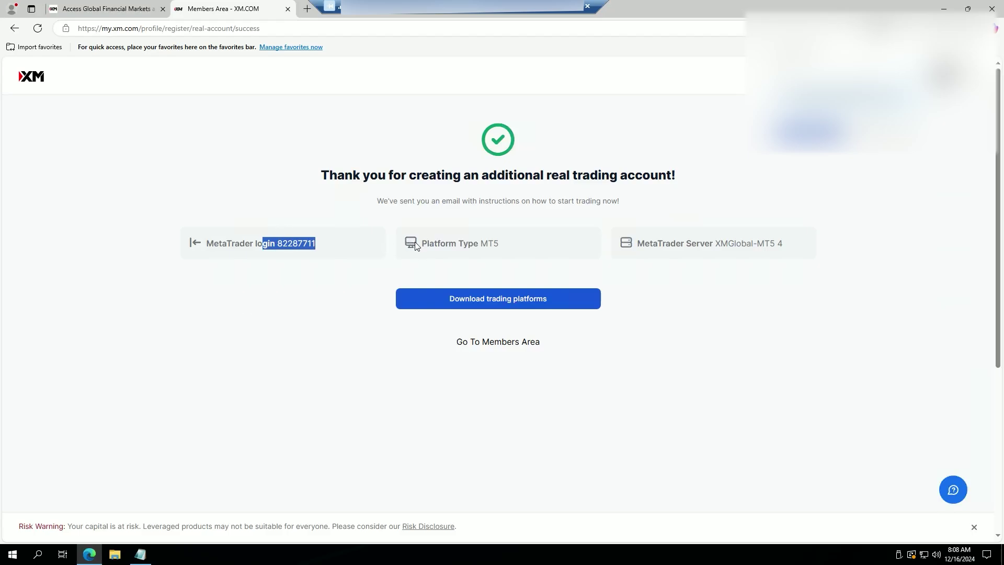
triple_click(506, 245)
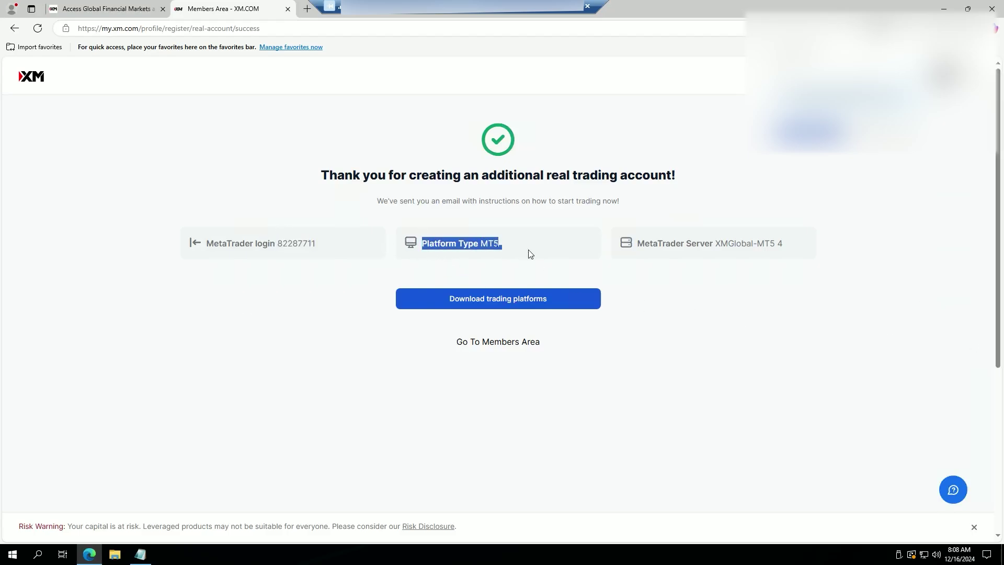
drag(671, 243, 779, 260)
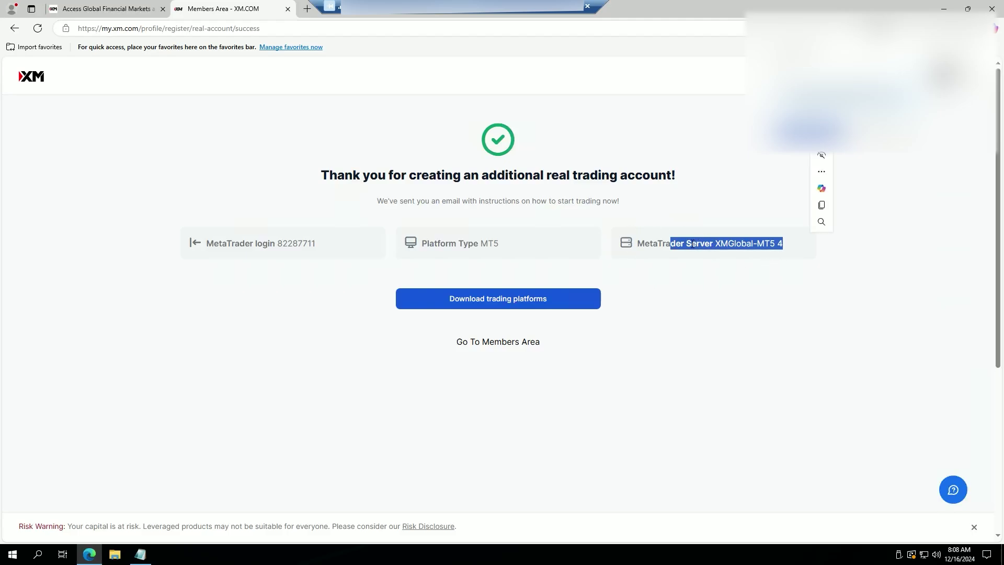
key(ctrl+c)
click(103, 6)
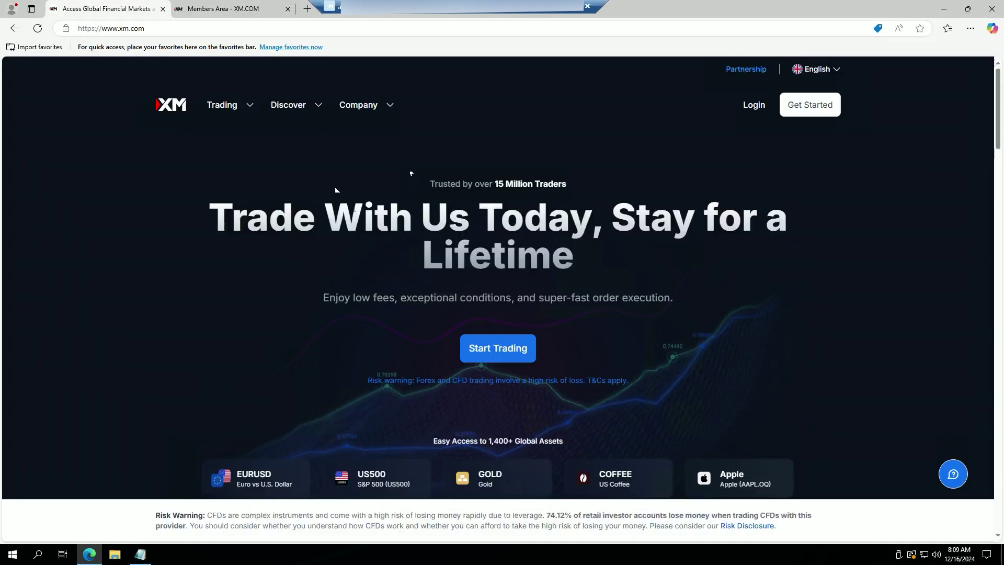
Download and run the MT5 PC installer from XM's platform page, accept the licence, and minimise Edge.
click(235, 103)
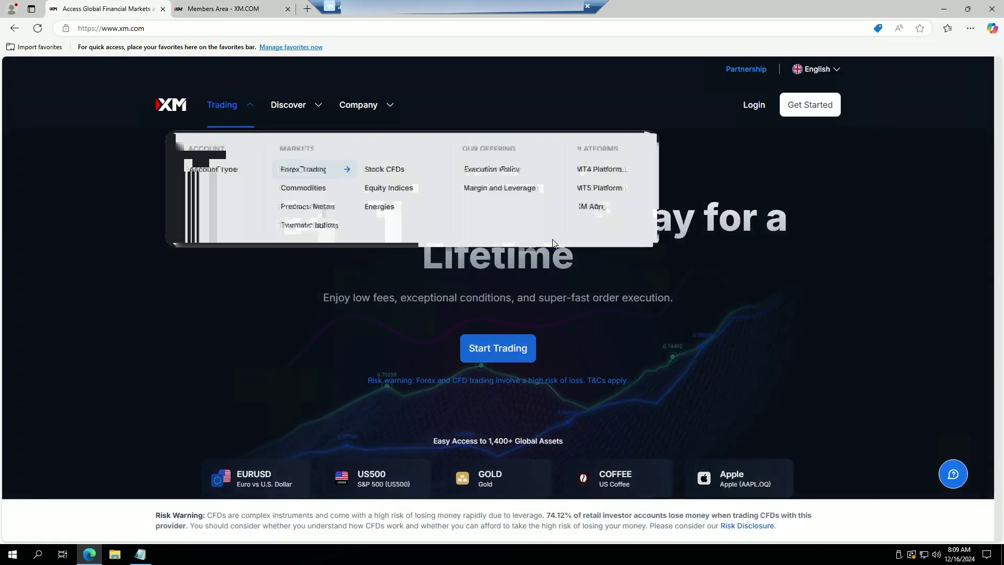
click(620, 188)
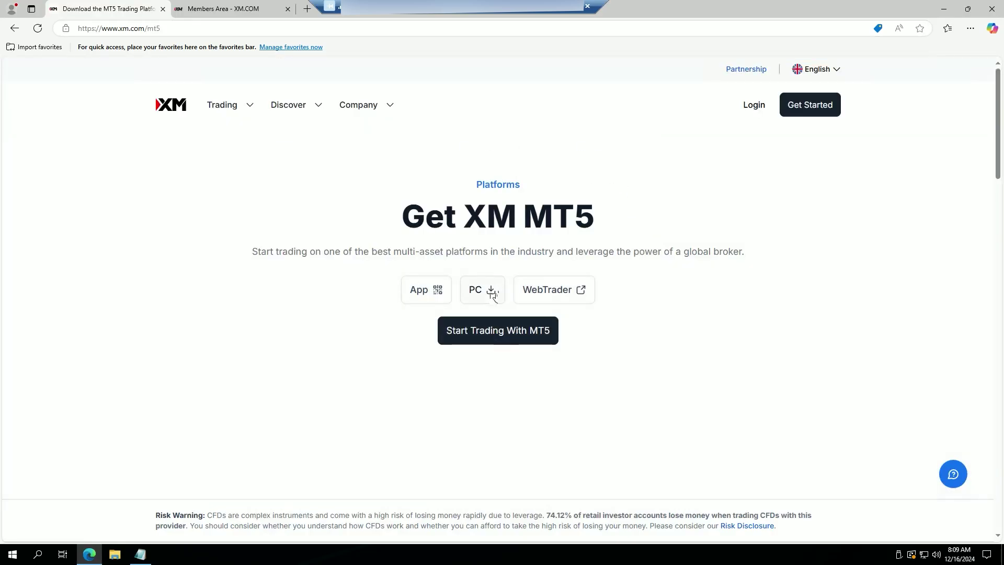
click(491, 297)
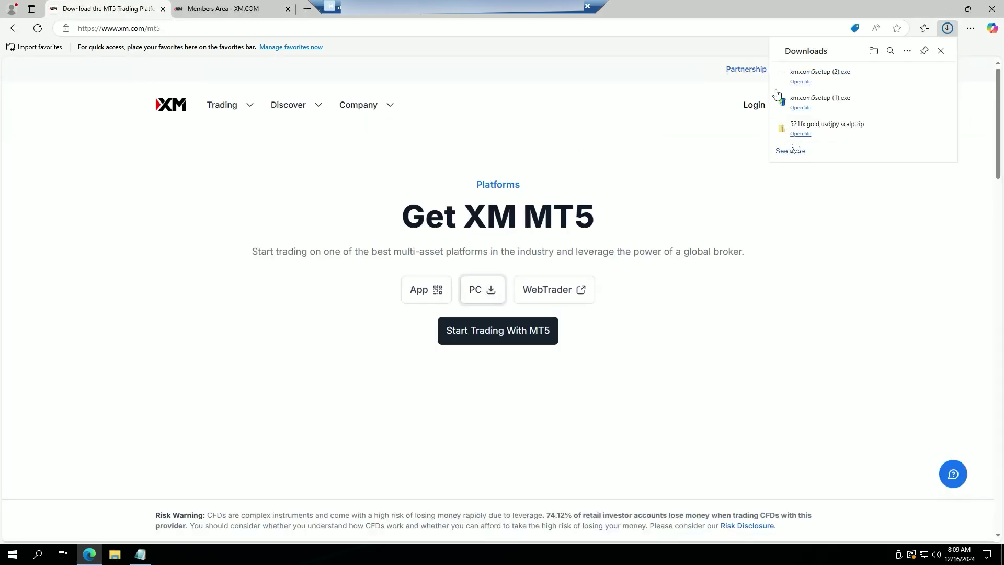
click(802, 82)
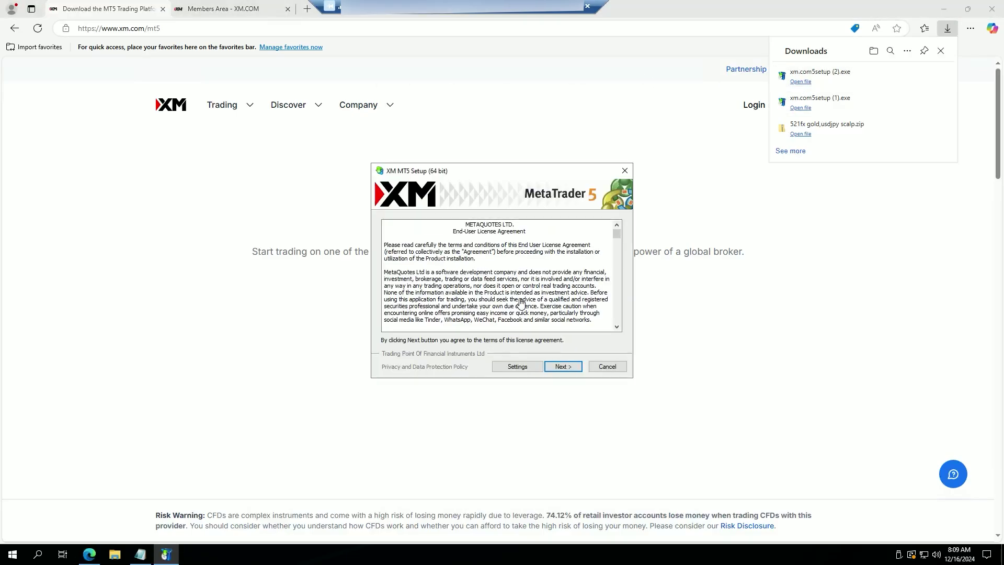
click(565, 370)
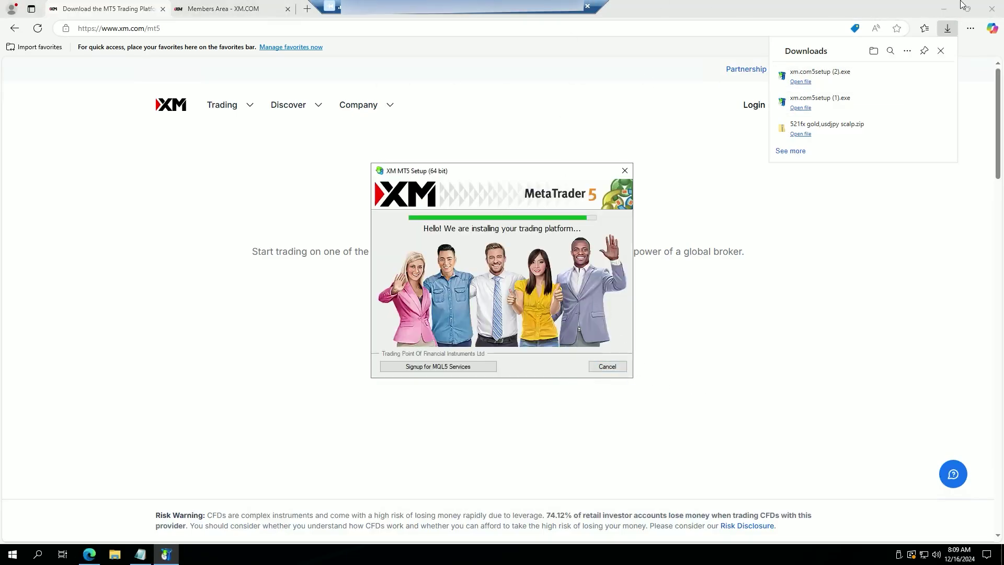
click(944, 9)
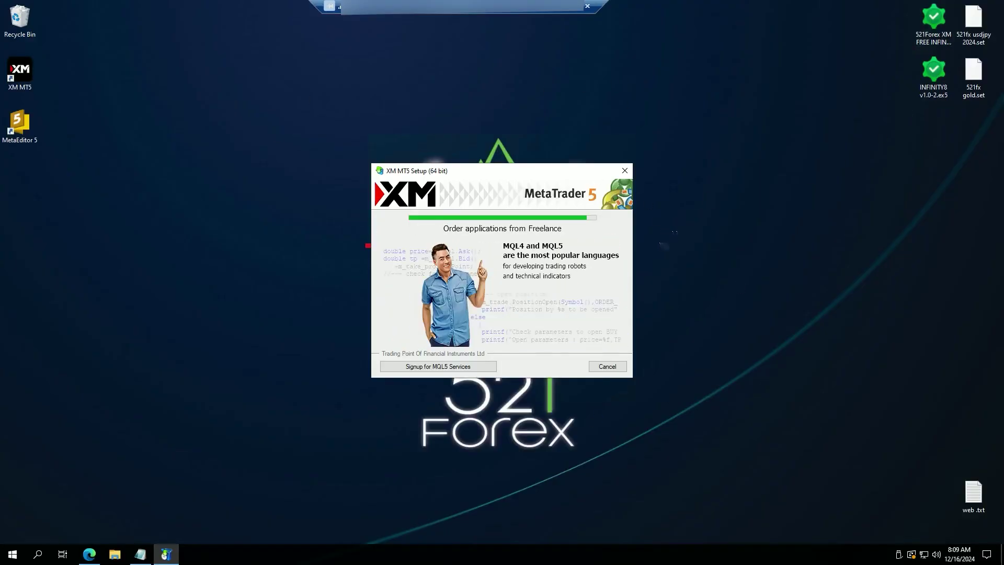
Finish setup, pick XM Global Limited as broker, choose connecting an existing trade account, and return to Edge.
click(607, 366)
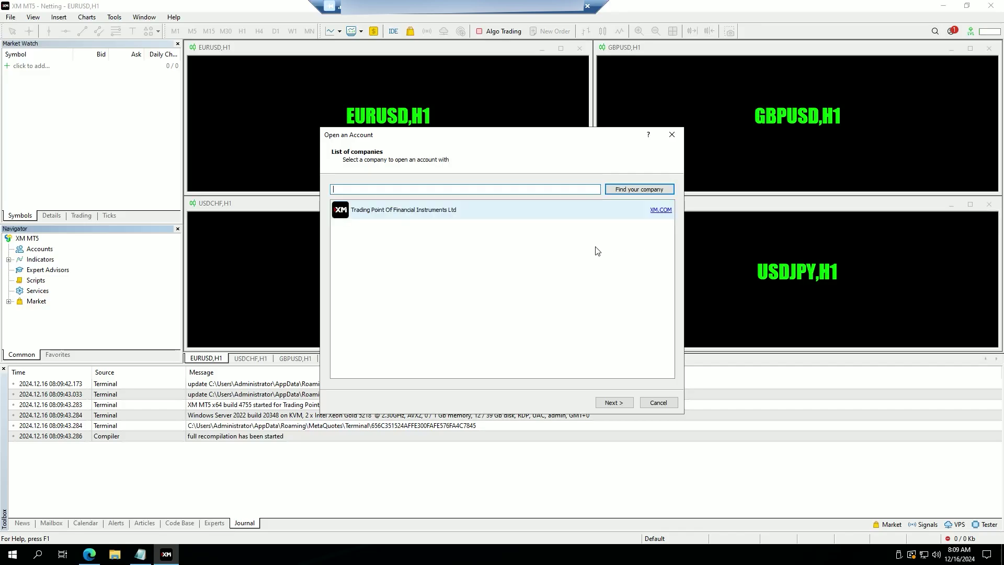
text(x)
click(639, 189)
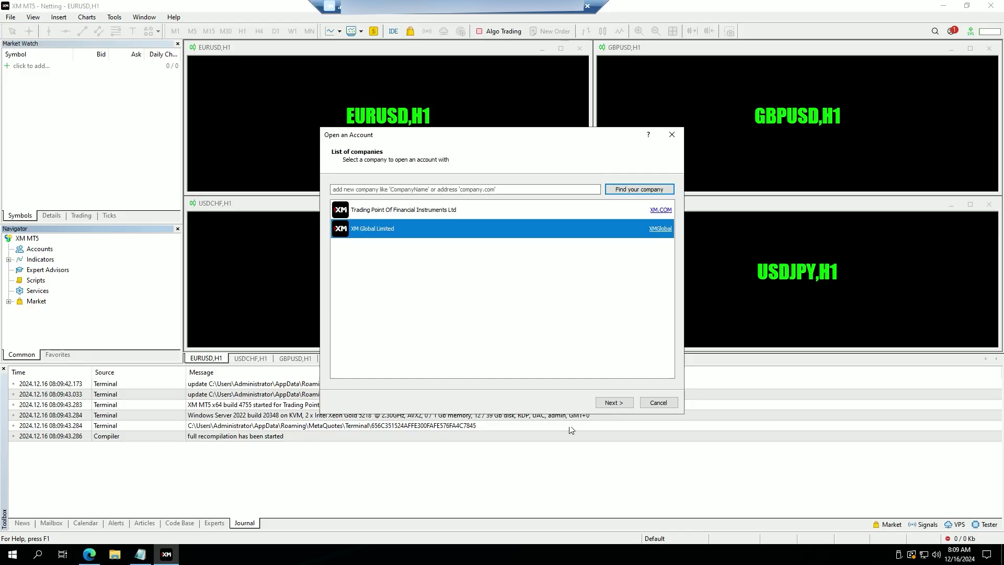
click(613, 402)
click(417, 328)
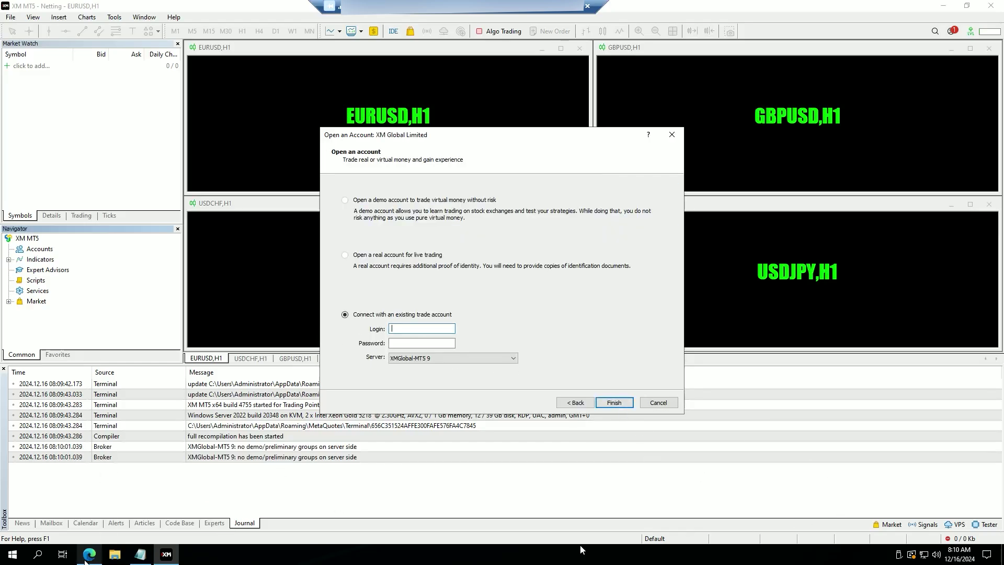
click(89, 553)
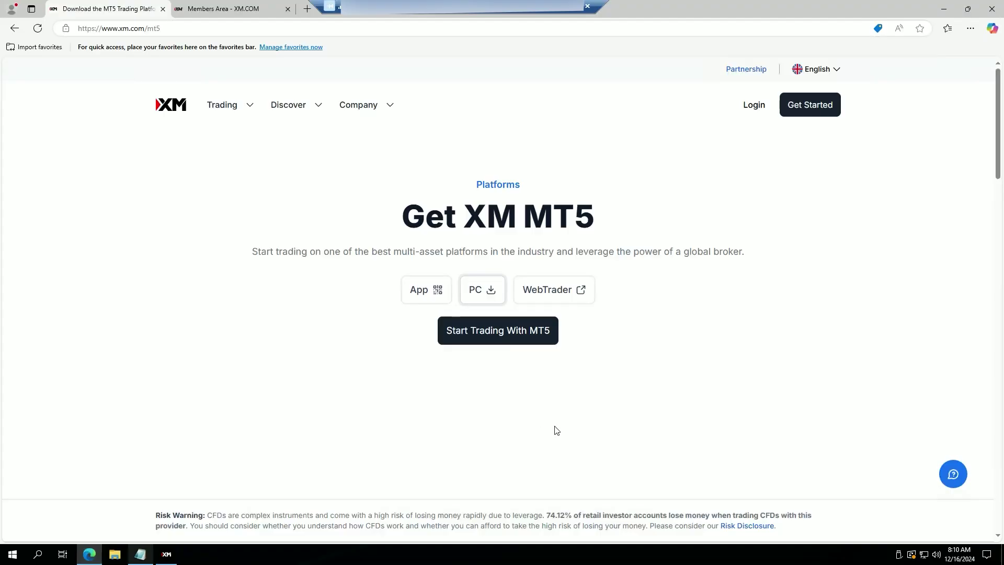
Copy the new account's login number from the Members Area and paste it into Login.
click(248, 6)
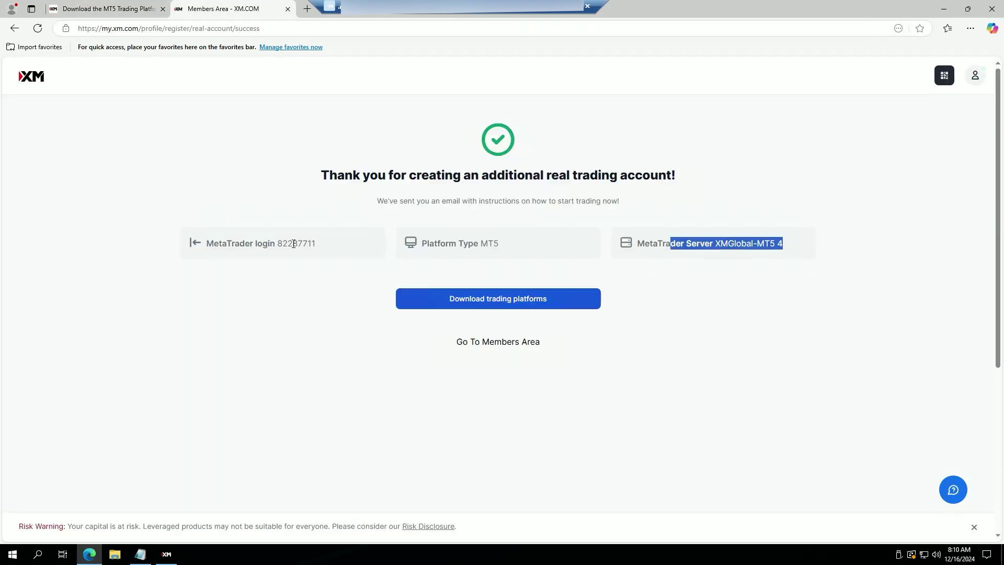
drag(316, 243, 282, 244)
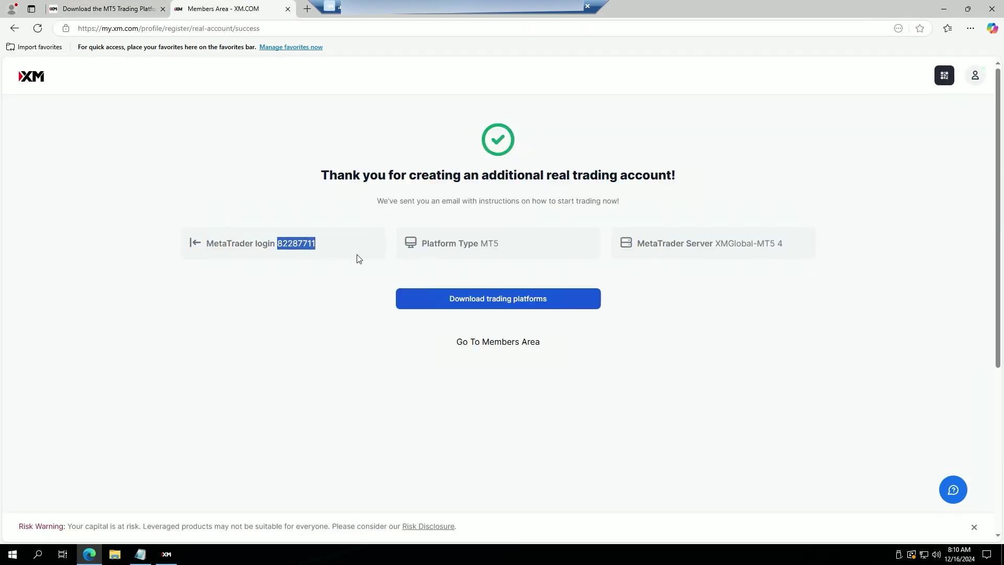
right_click(285, 246)
click(321, 258)
click(167, 553)
right_click(430, 330)
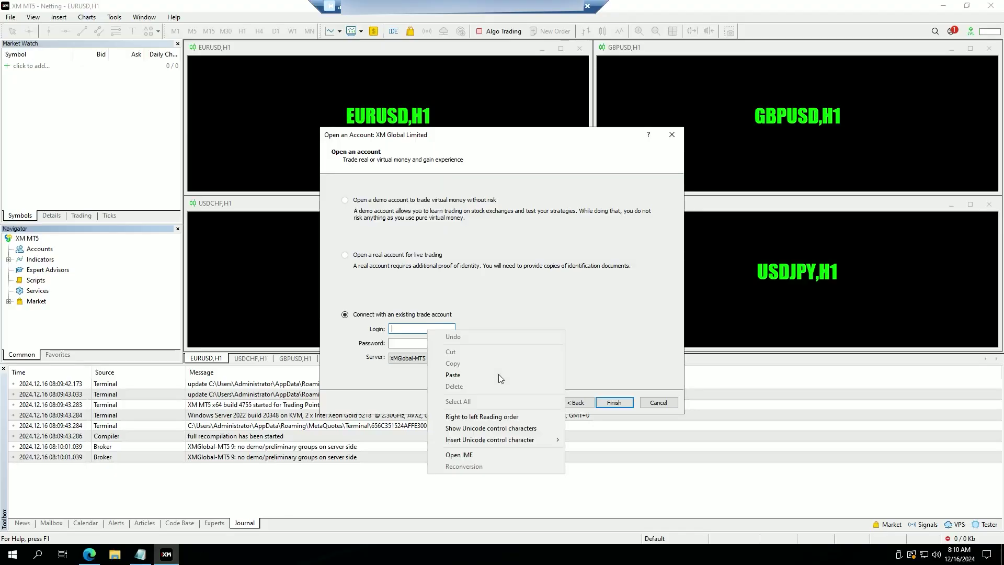
click(453, 374)
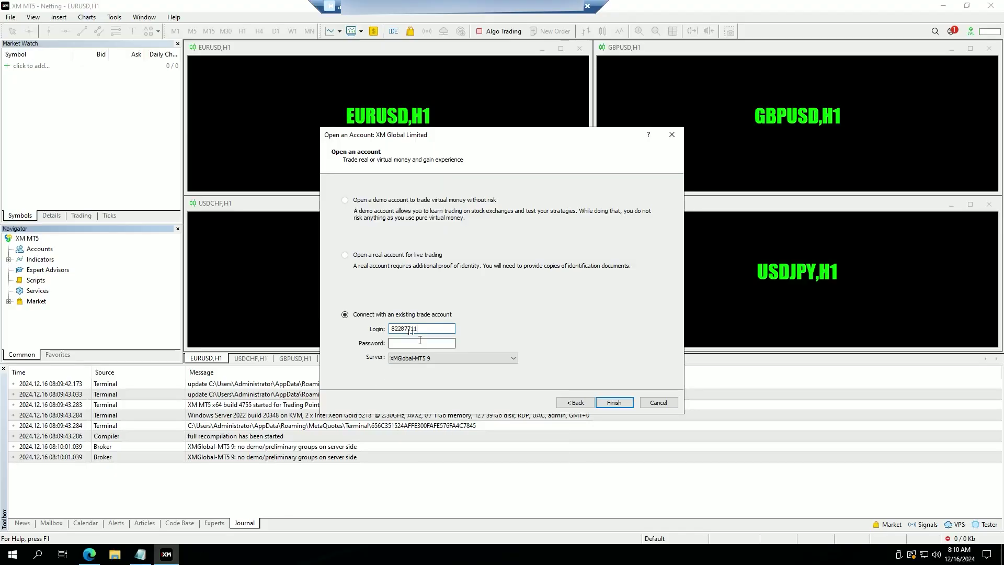
Enter the password, select the XMGlobal-MT5 4 server, and log in.
click(419, 341)
text(1)
click(456, 359)
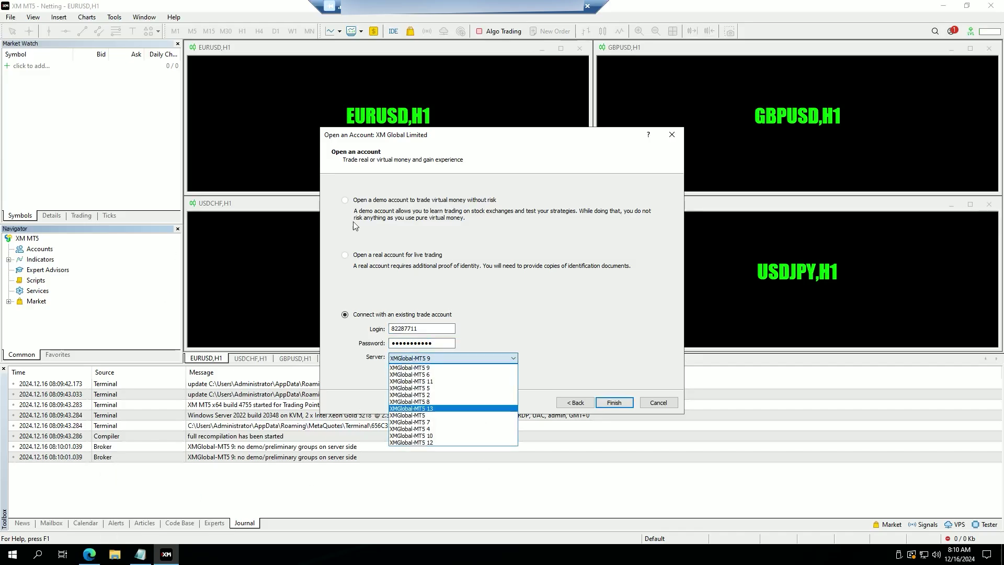
click(92, 556)
click(800, 243)
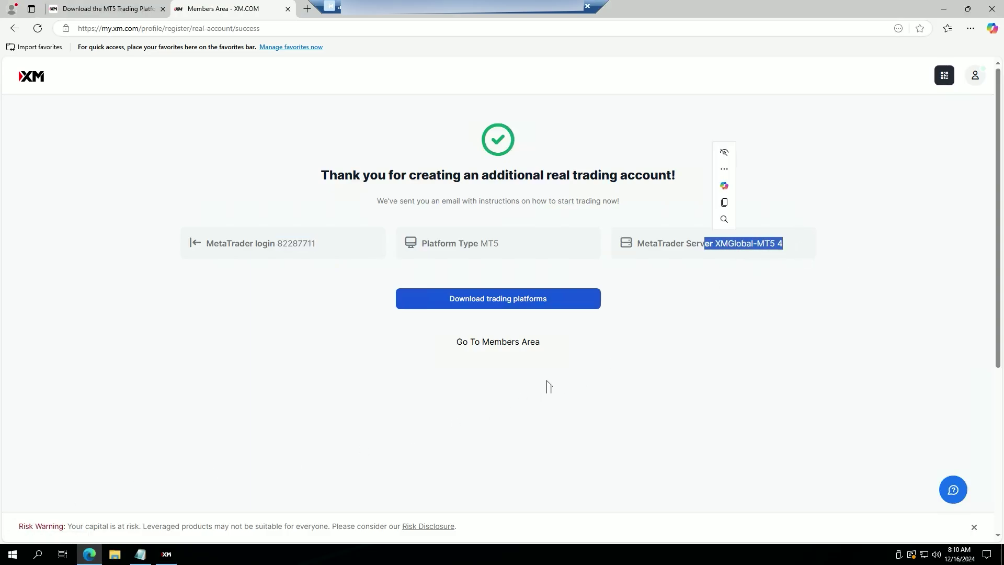
click(167, 554)
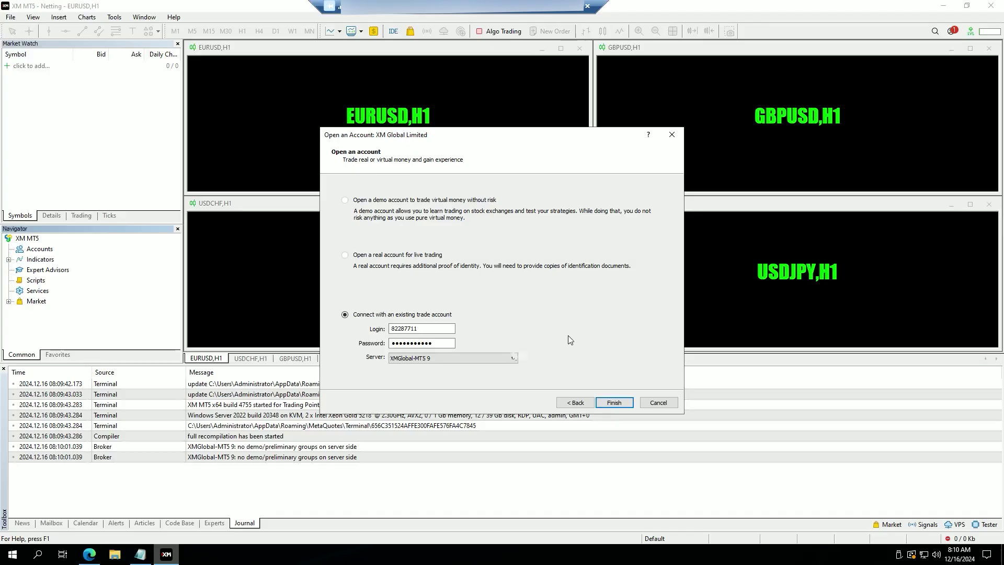
click(511, 358)
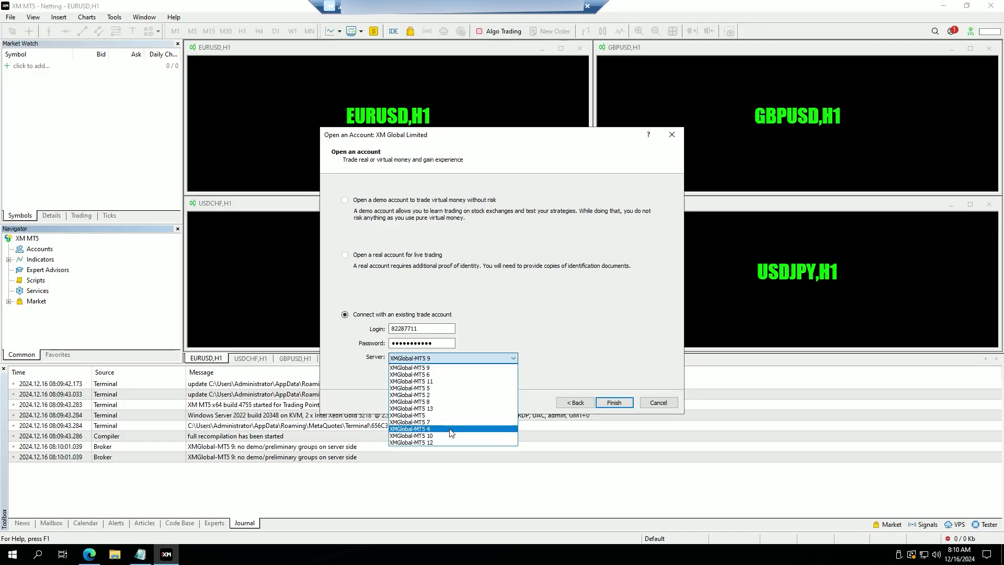
click(480, 428)
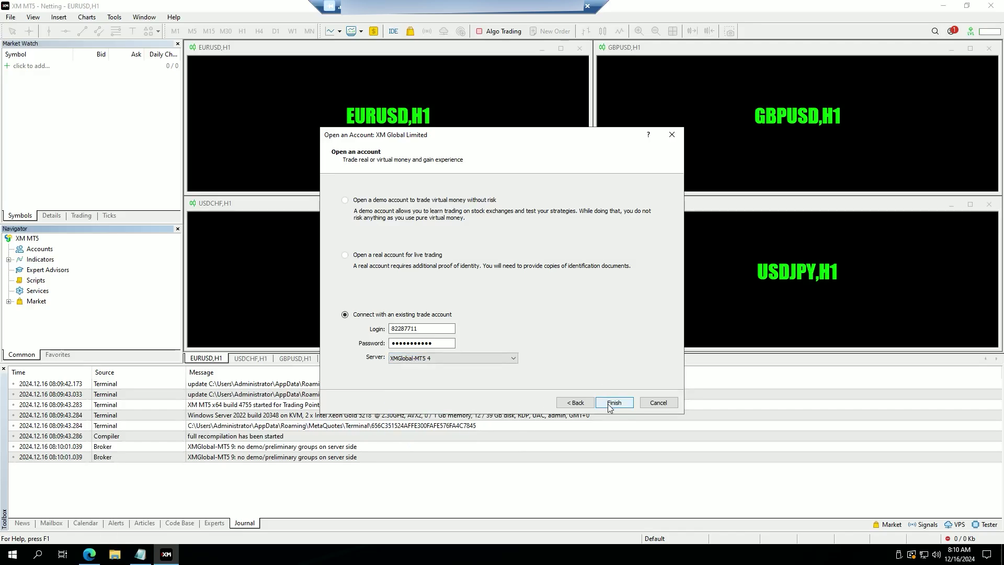
click(613, 403)
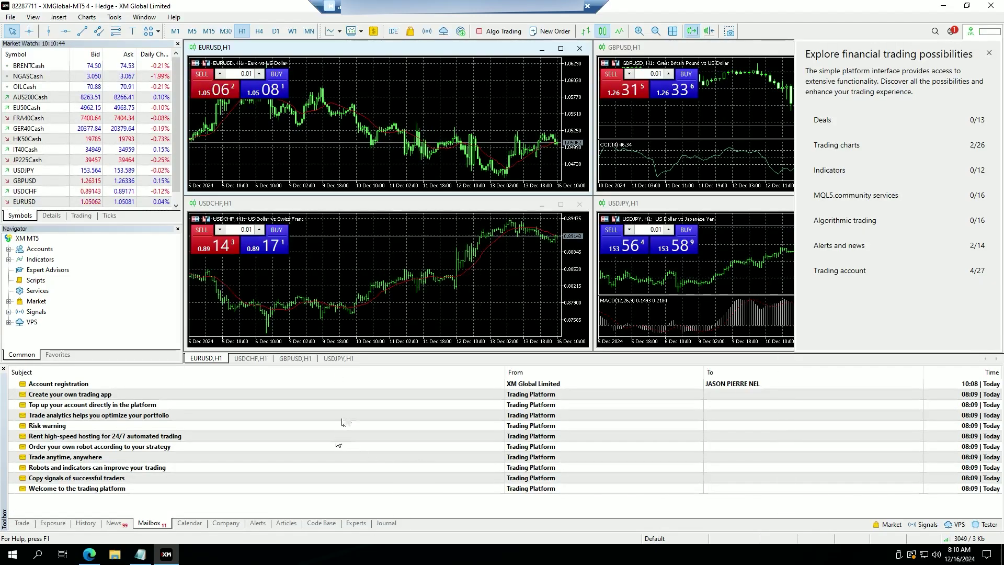
Close the Explore panel, show the Trade tab with the 100.00 USD balance, and shorten the Toolbox.
click(989, 54)
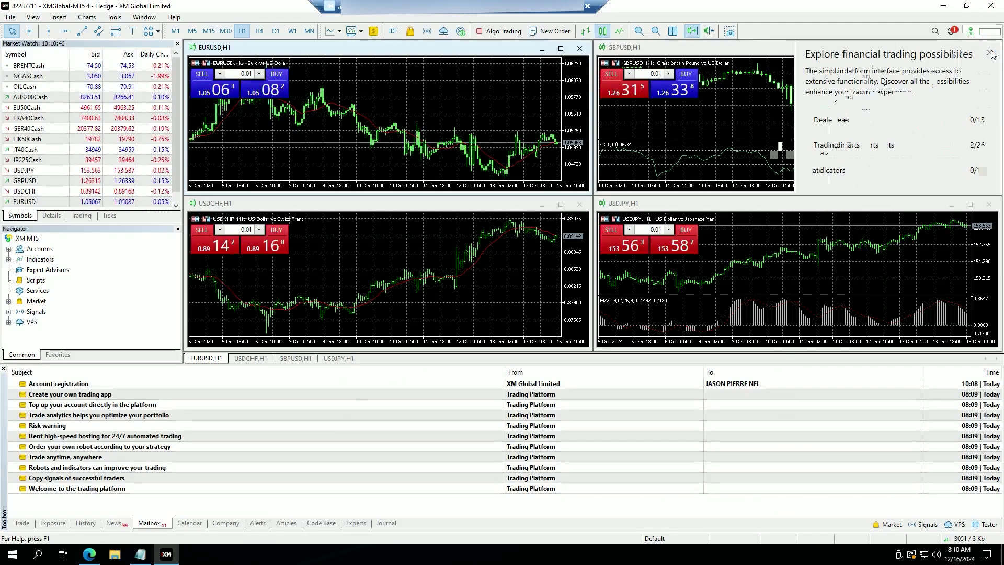
click(24, 524)
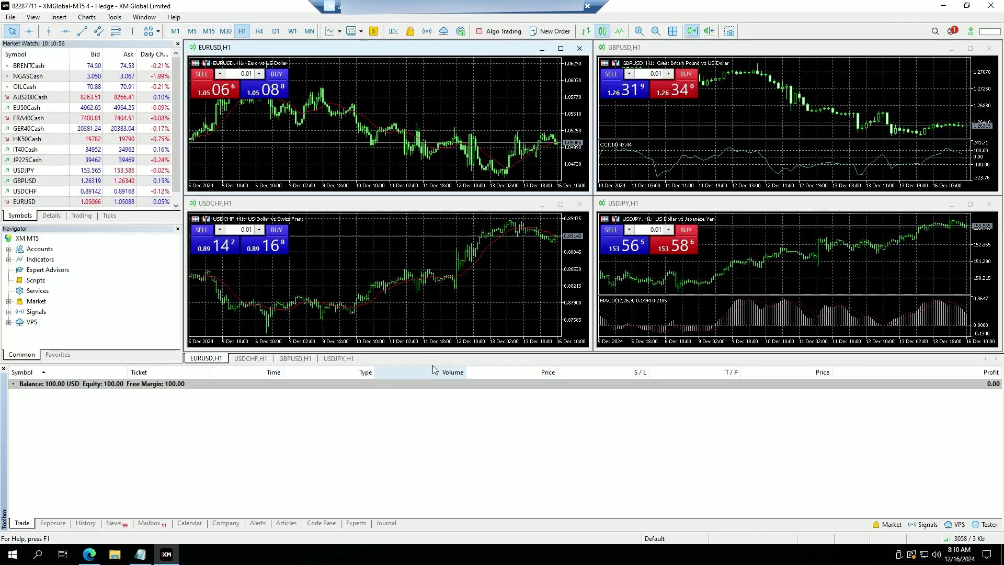
drag(431, 365, 394, 413)
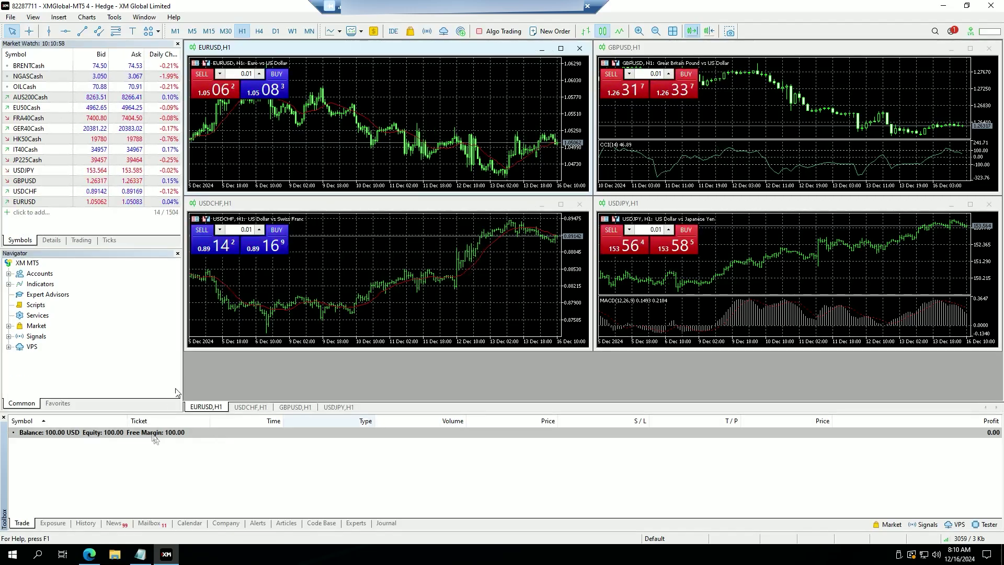
Close the USDCHF,H1 and GBPUSD,H1 charts.
click(242, 410)
right_click(242, 410)
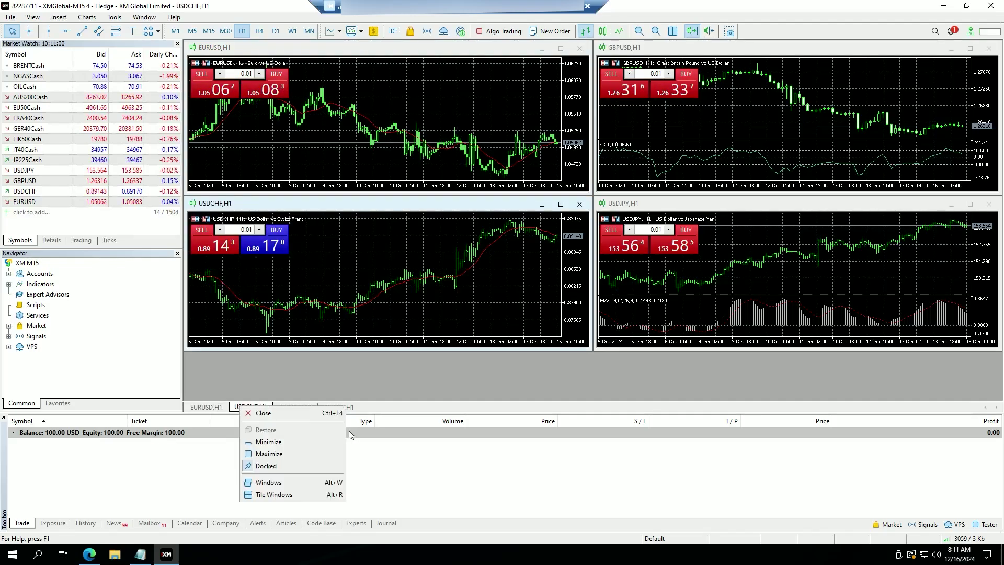
click(307, 413)
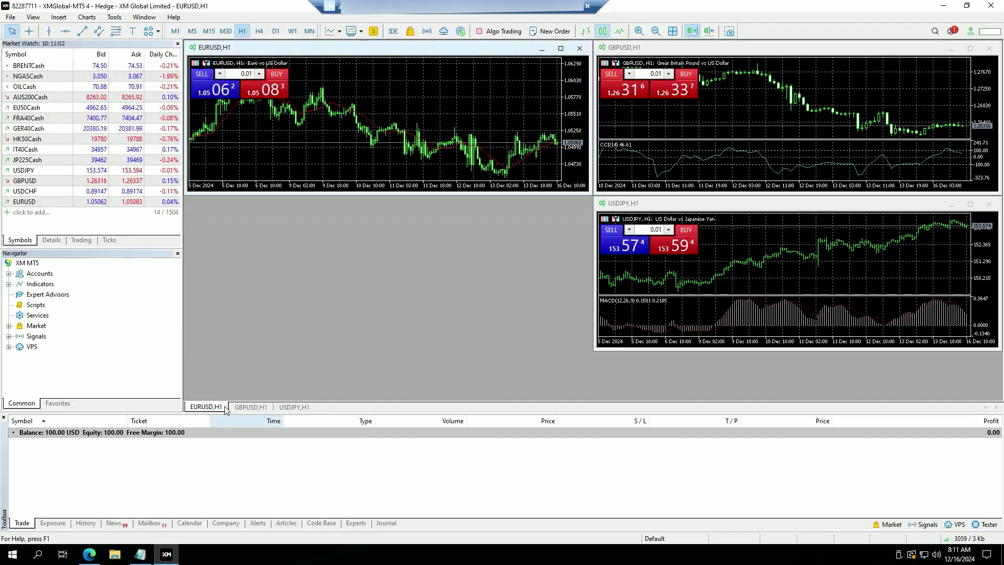
right_click(251, 407)
click(272, 411)
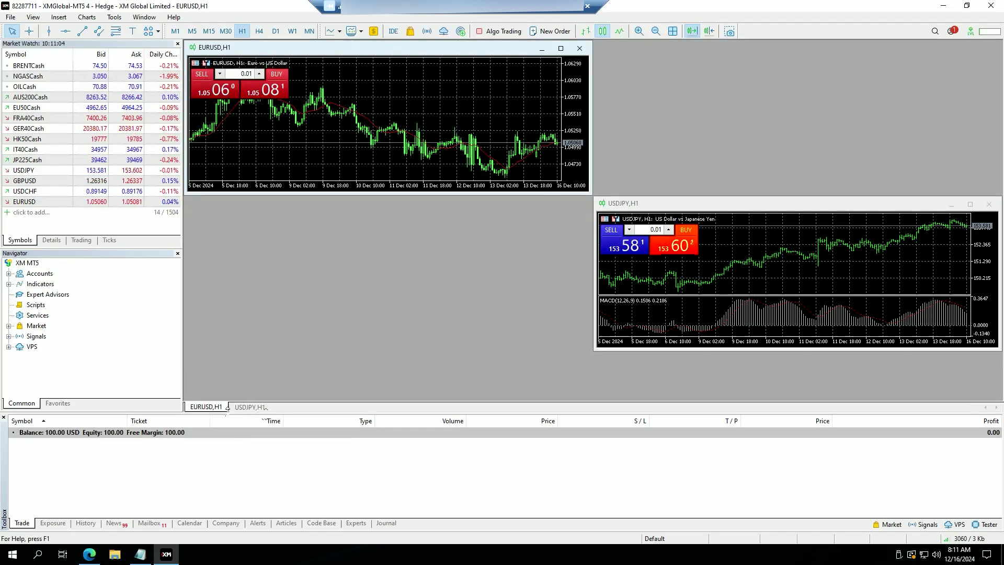
Switch EURUSD and USDJPY charts to M15 and maximise the EURUSD,M15 window.
click(208, 31)
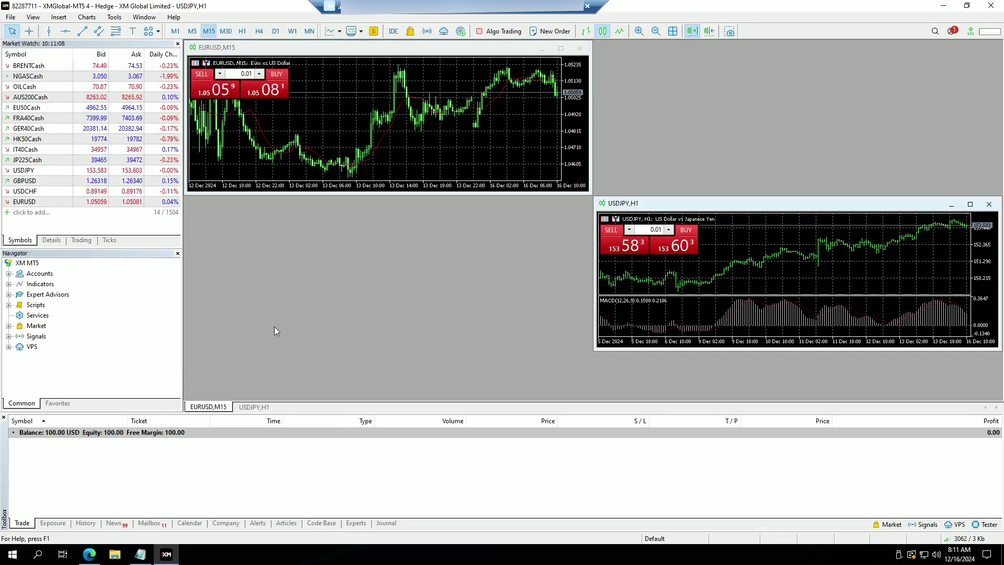
click(251, 407)
click(208, 32)
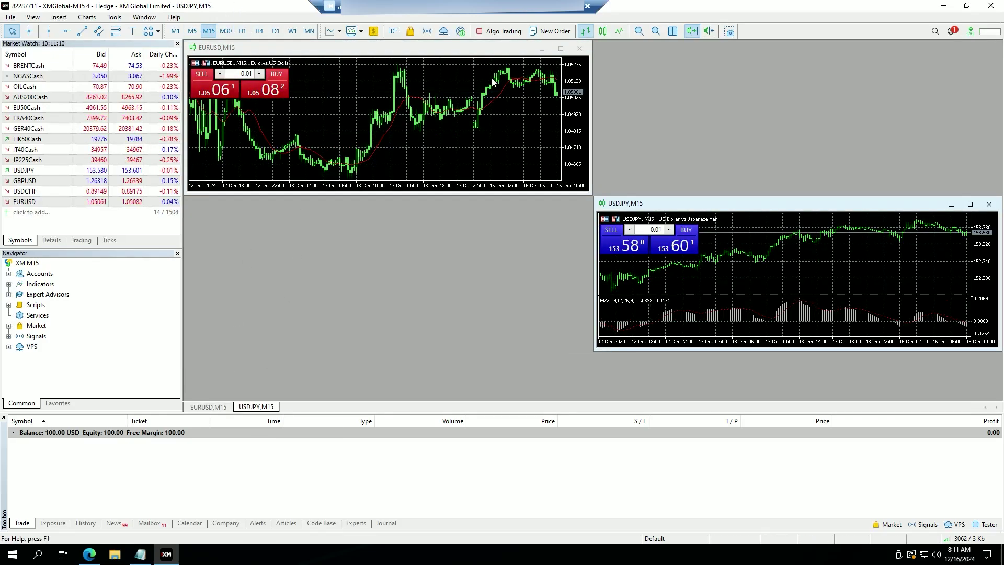
click(562, 47)
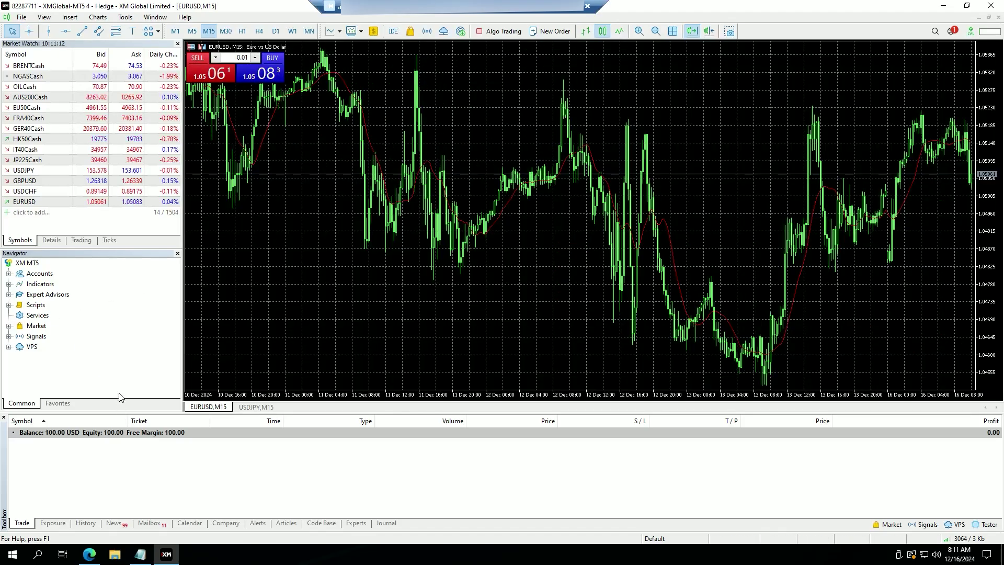
Add GOLD from Derivatives to Market Watch via the Symbols list.
click(43, 17)
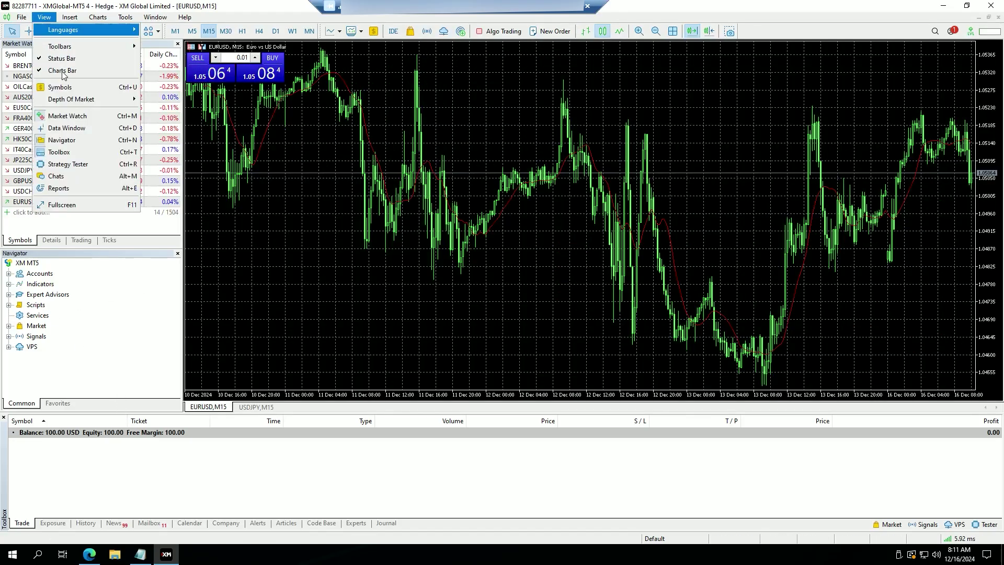
click(102, 88)
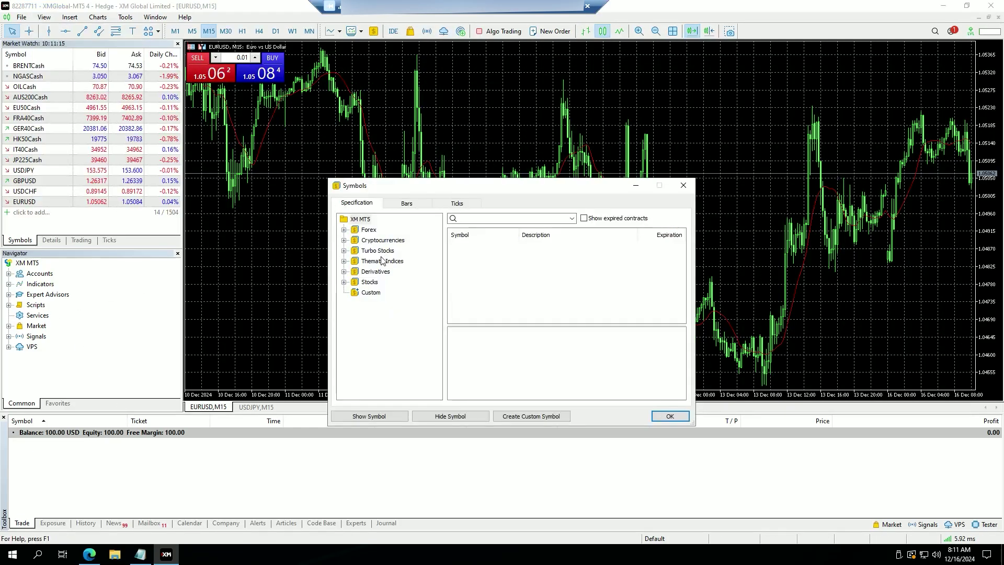
click(344, 272)
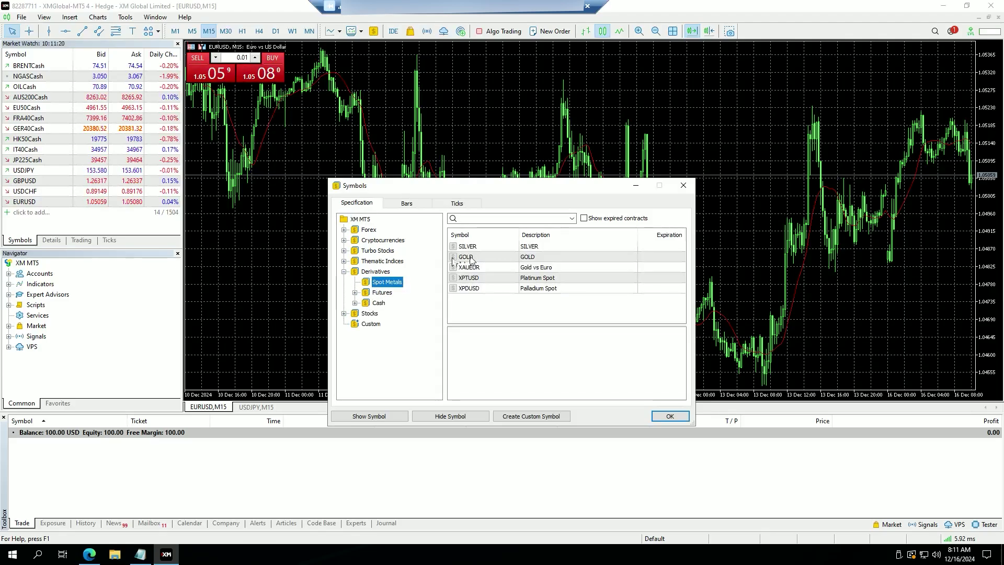
double_click(471, 258)
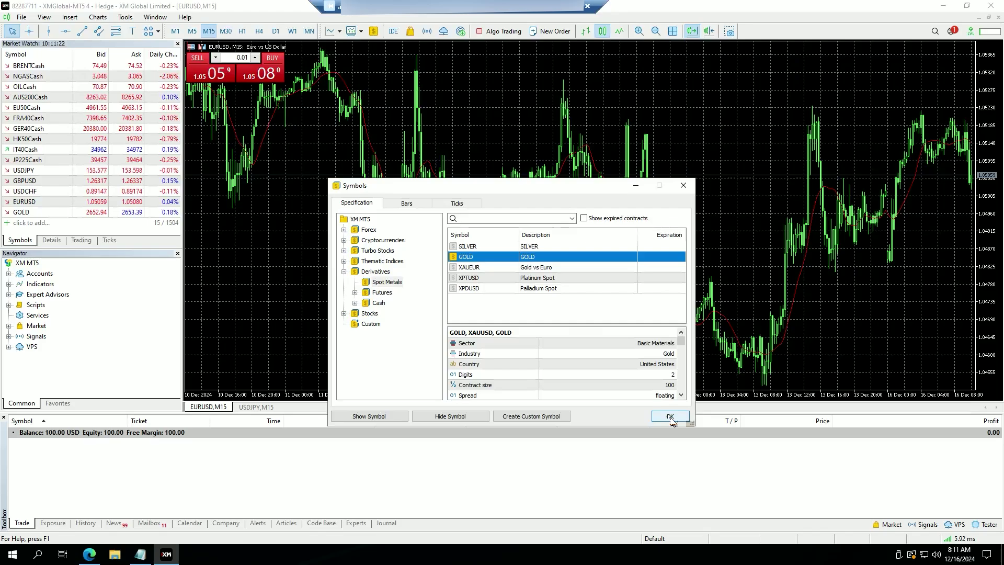
click(669, 416)
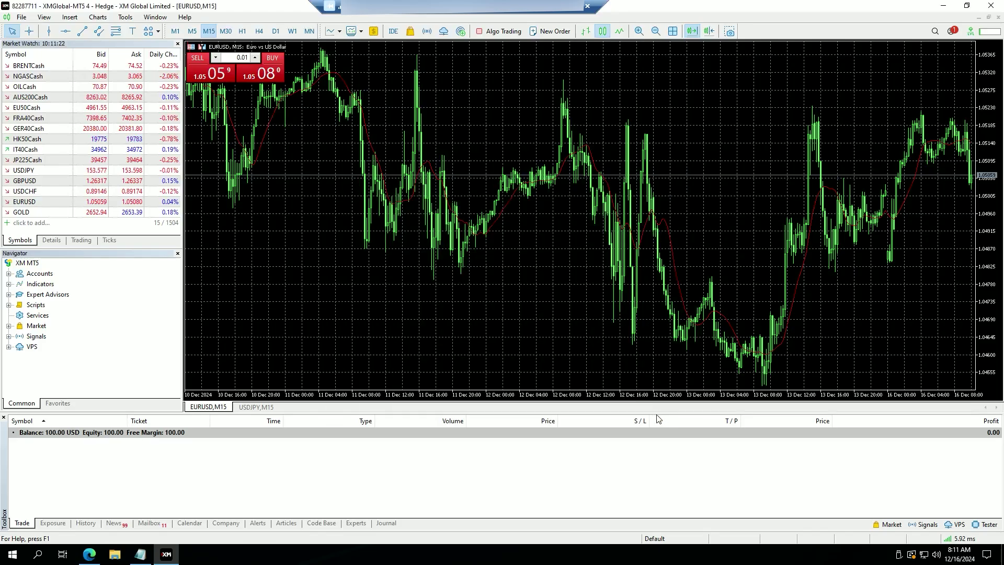
Open a new GOLD chart on the M15 timeframe.
click(25, 17)
click(44, 18)
click(22, 18)
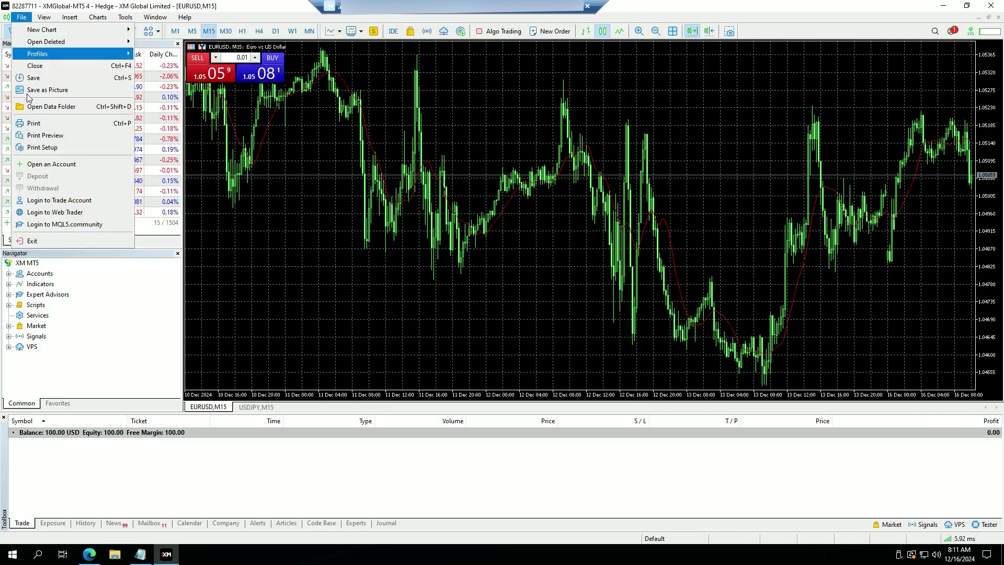
mouse_move(65, 30)
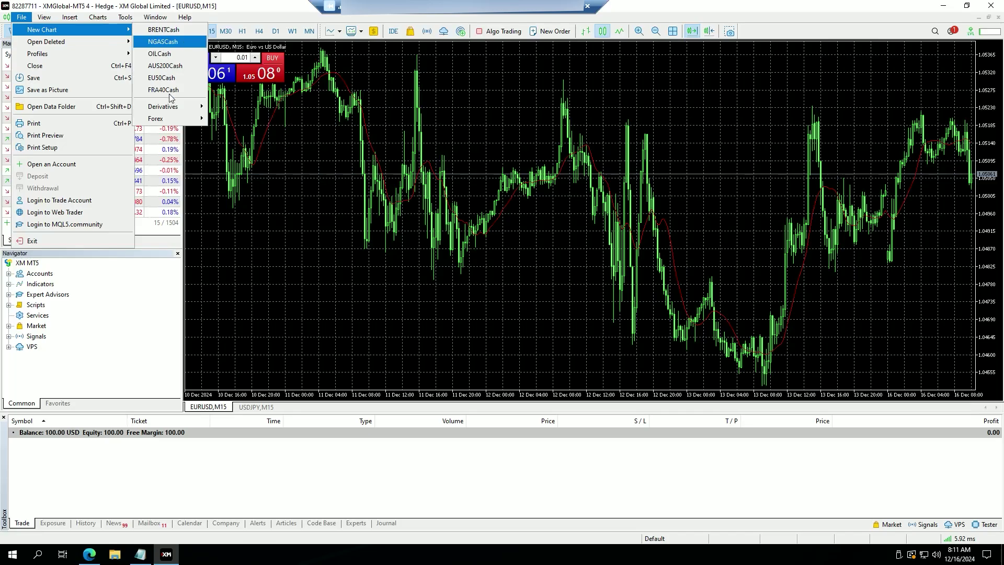
mouse_move(177, 110)
mouse_move(234, 121)
click(293, 118)
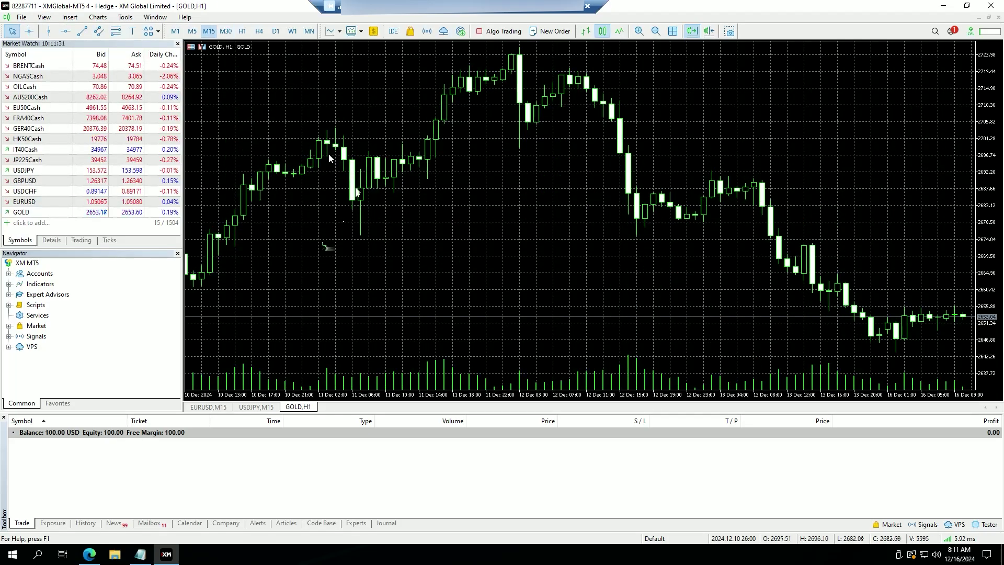
click(209, 31)
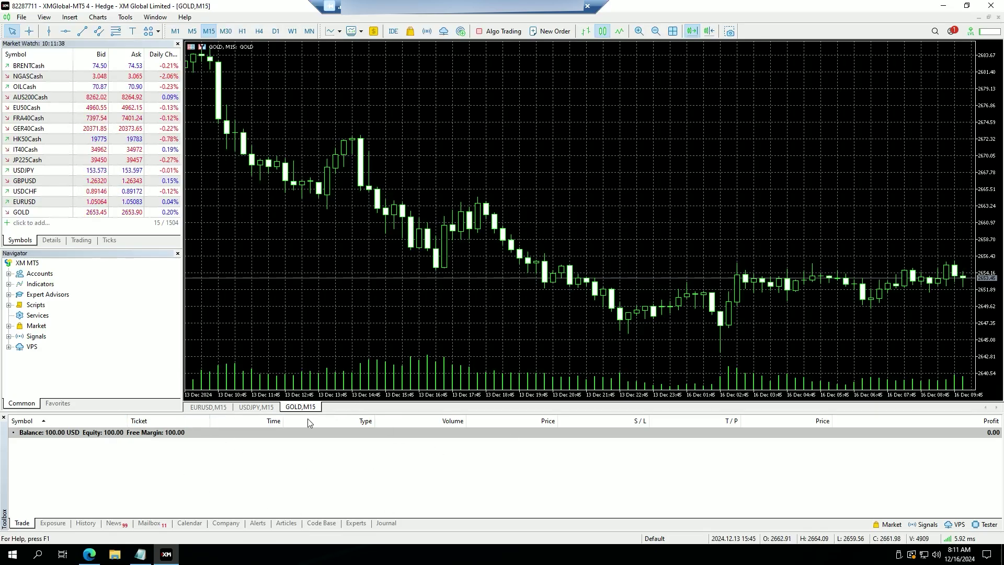
Open a second USDJPY chart on the M1 timeframe.
click(28, 21)
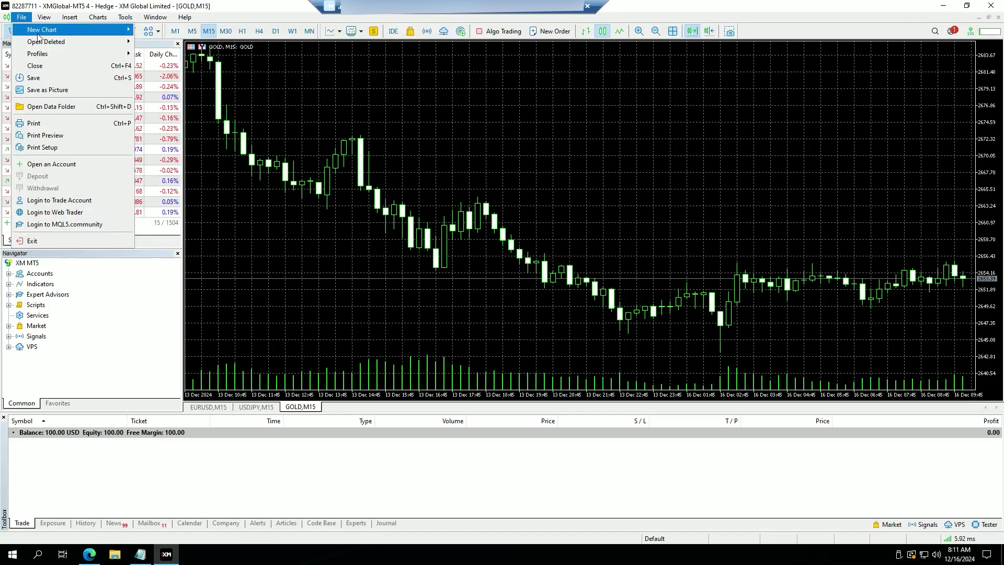
mouse_move(39, 31)
mouse_move(181, 121)
mouse_move(240, 121)
mouse_move(286, 120)
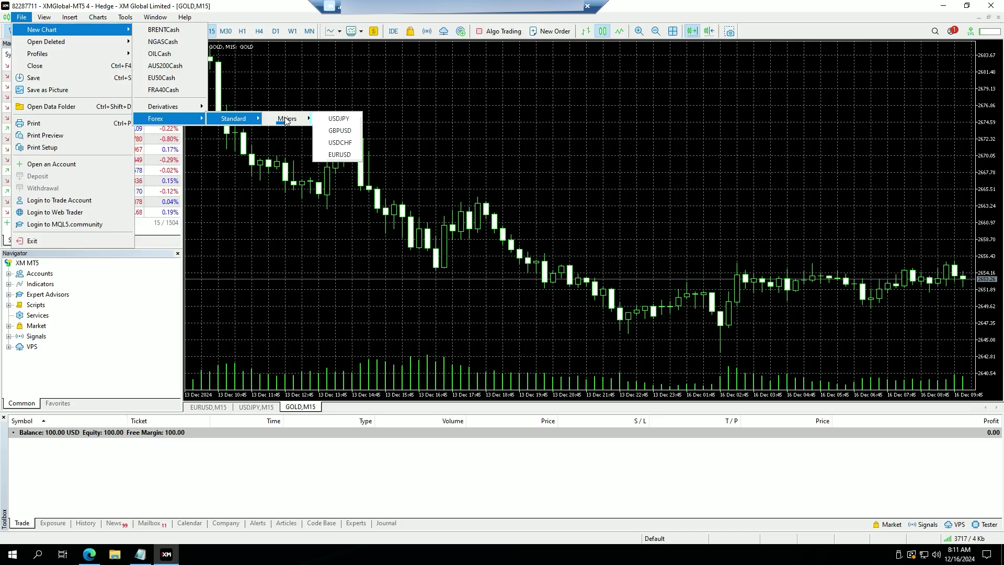
click(348, 121)
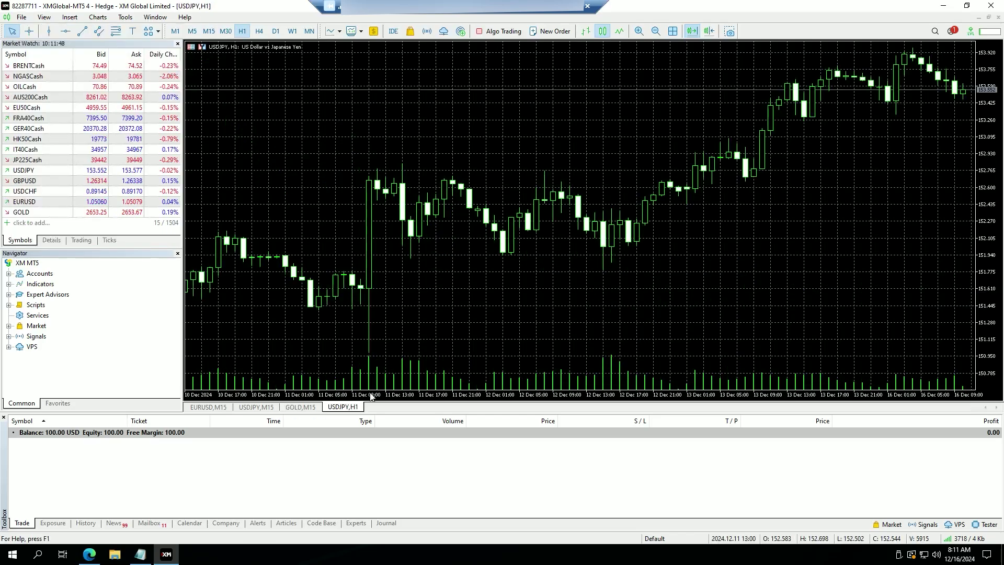
click(175, 31)
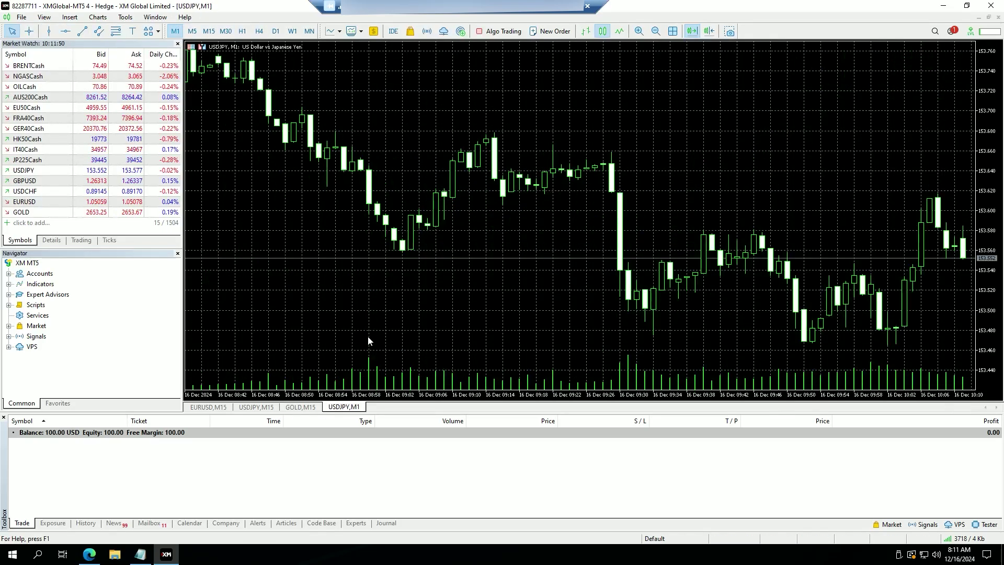
Open a second GOLD chart on the M1 timeframe.
click(23, 18)
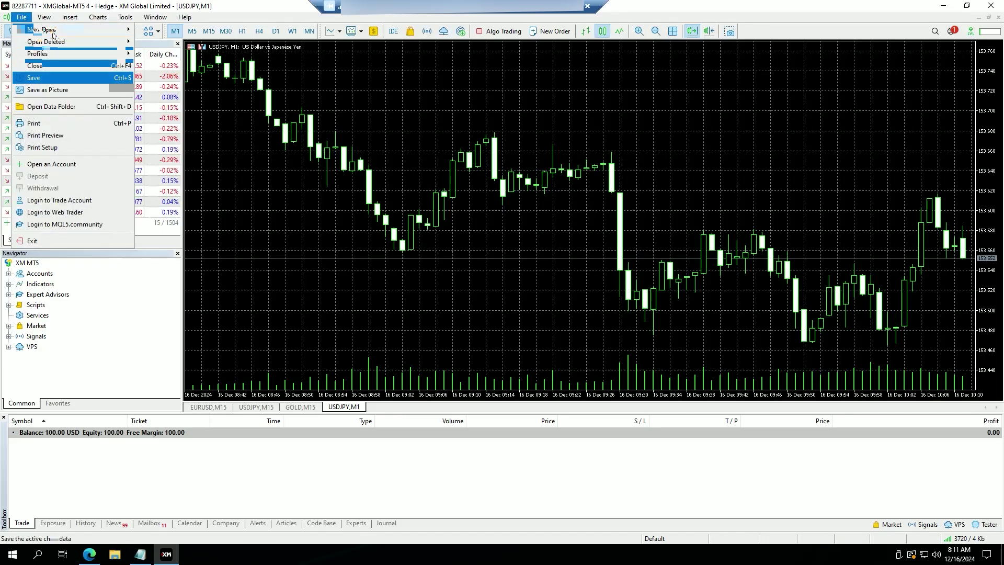
mouse_move(128, 31)
mouse_move(194, 106)
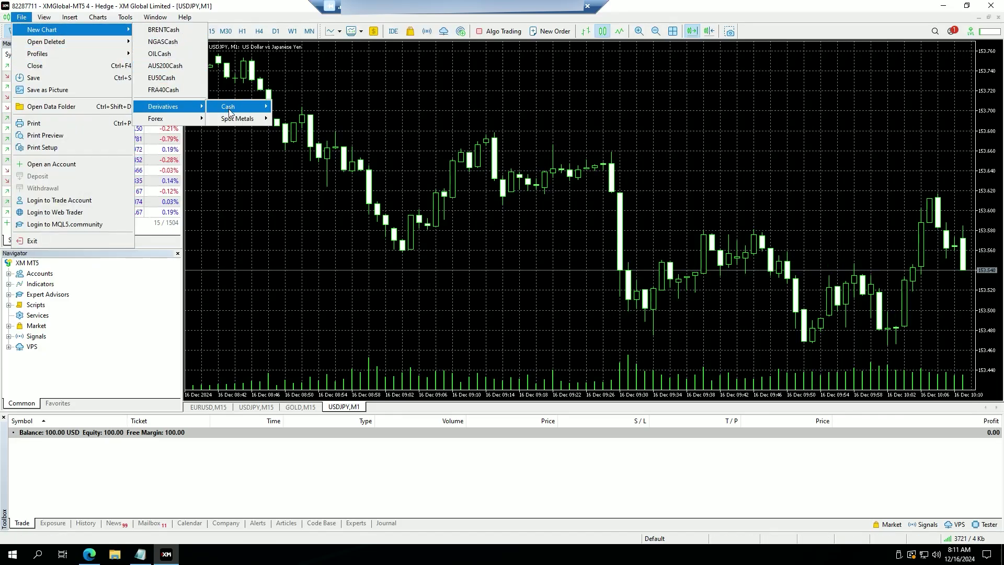
mouse_move(248, 119)
click(295, 119)
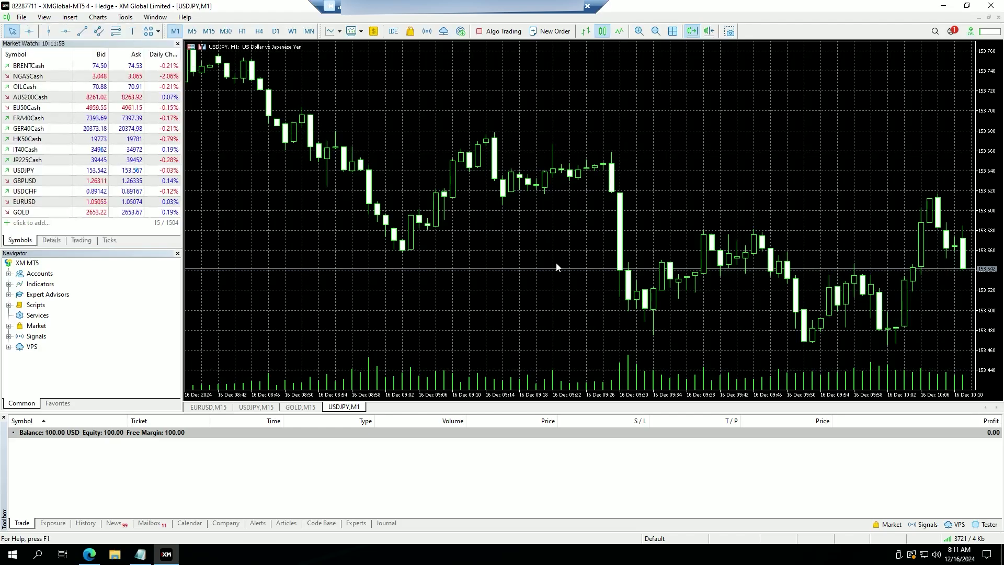
click(175, 32)
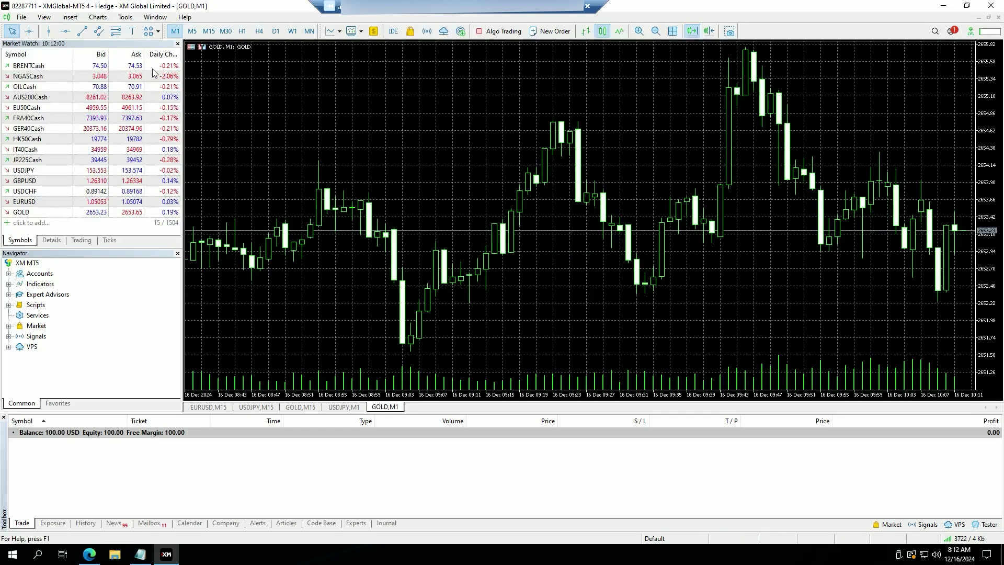
In the Expert Advisors options, enable WebRequest for listed URLs.
click(125, 19)
click(140, 140)
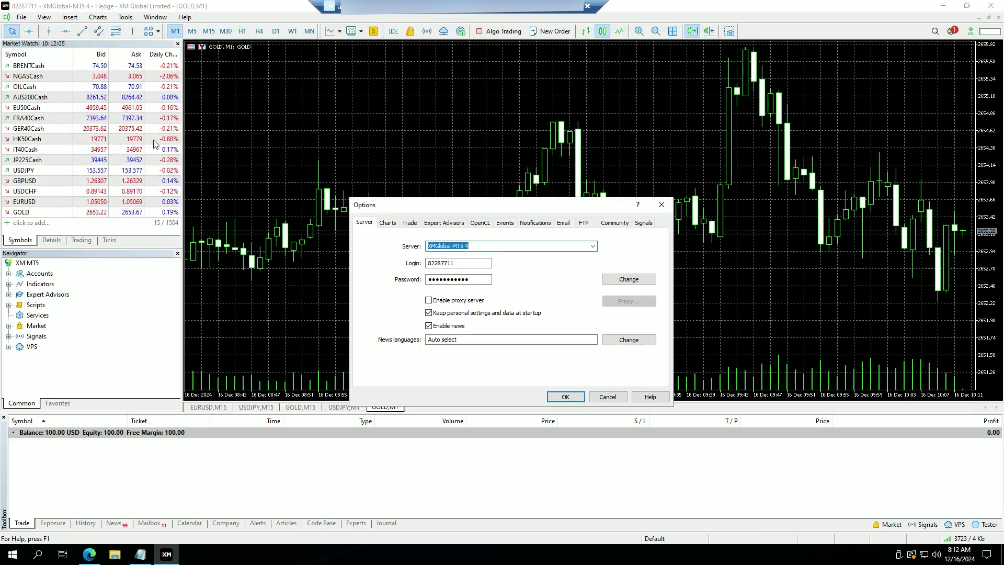
click(450, 224)
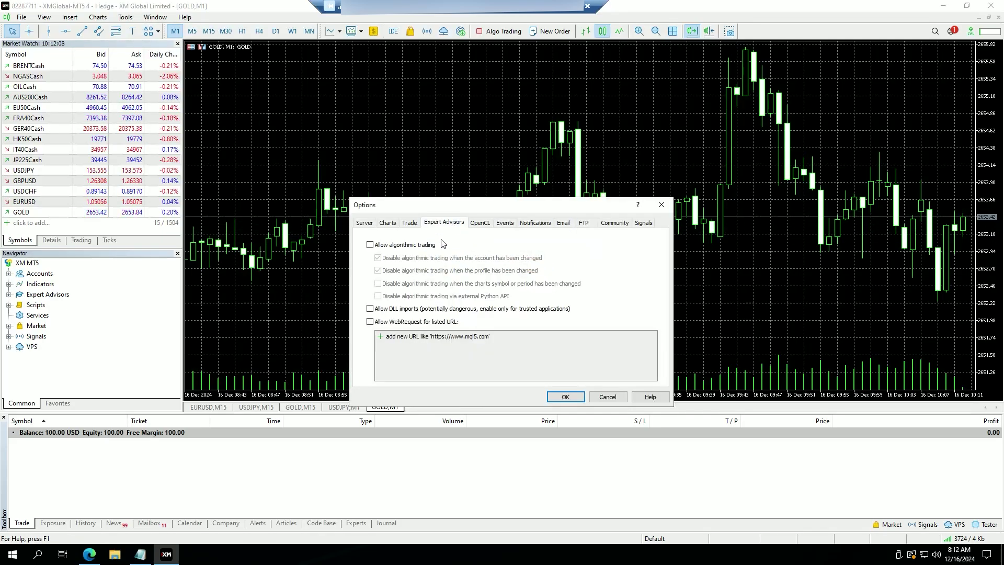
click(380, 323)
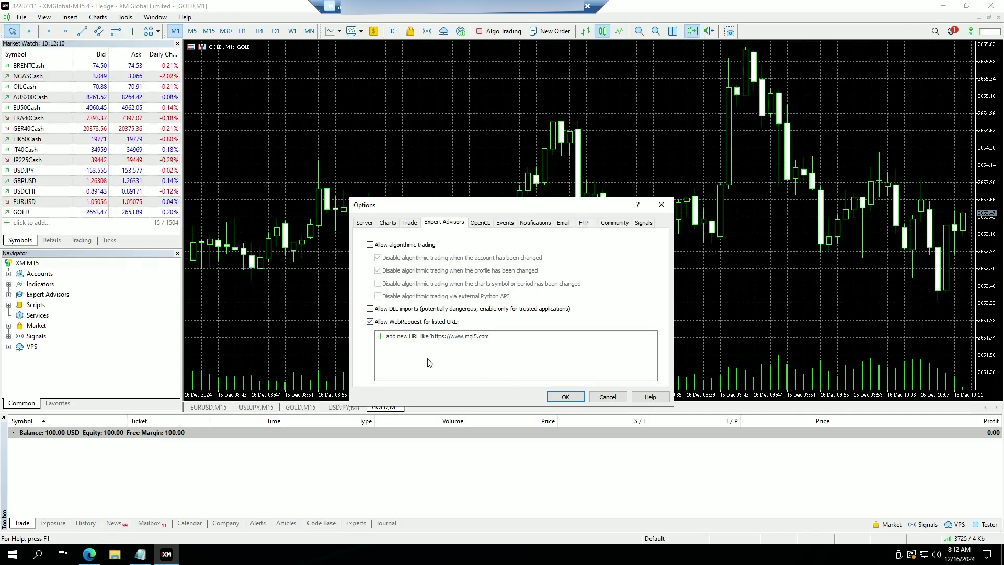
click(140, 554)
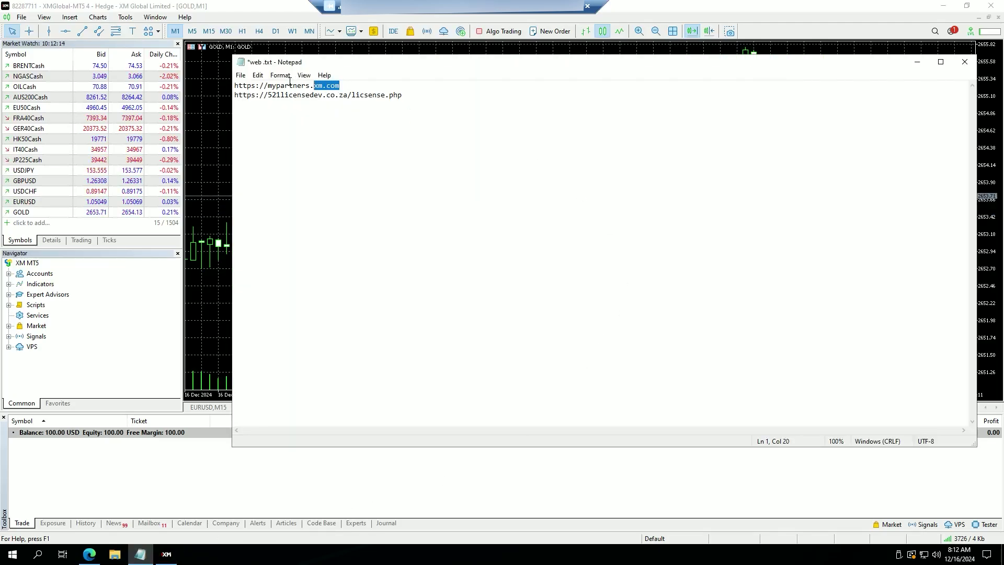
right_click(253, 87)
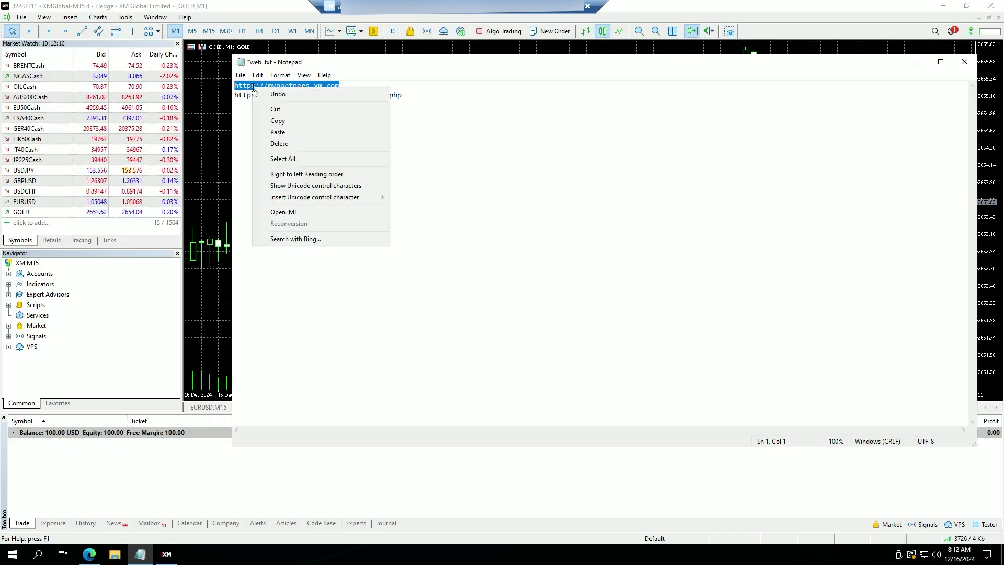
click(284, 123)
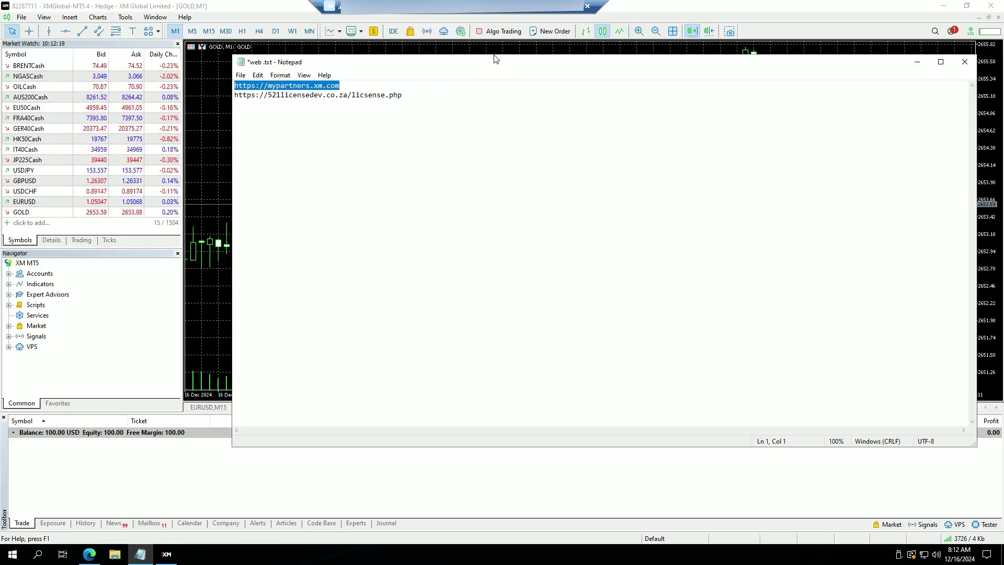
click(917, 62)
click(412, 338)
right_click(412, 337)
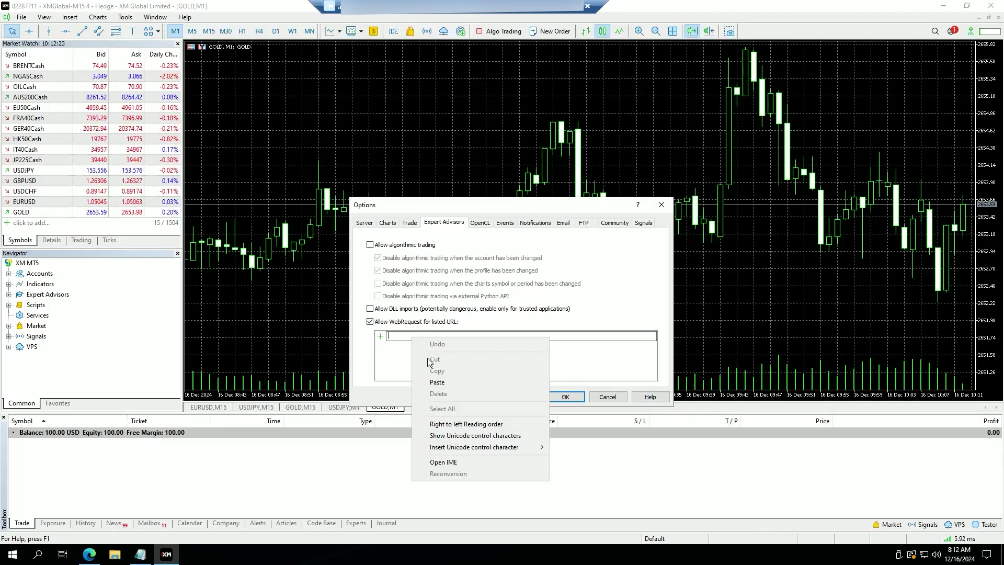
click(437, 382)
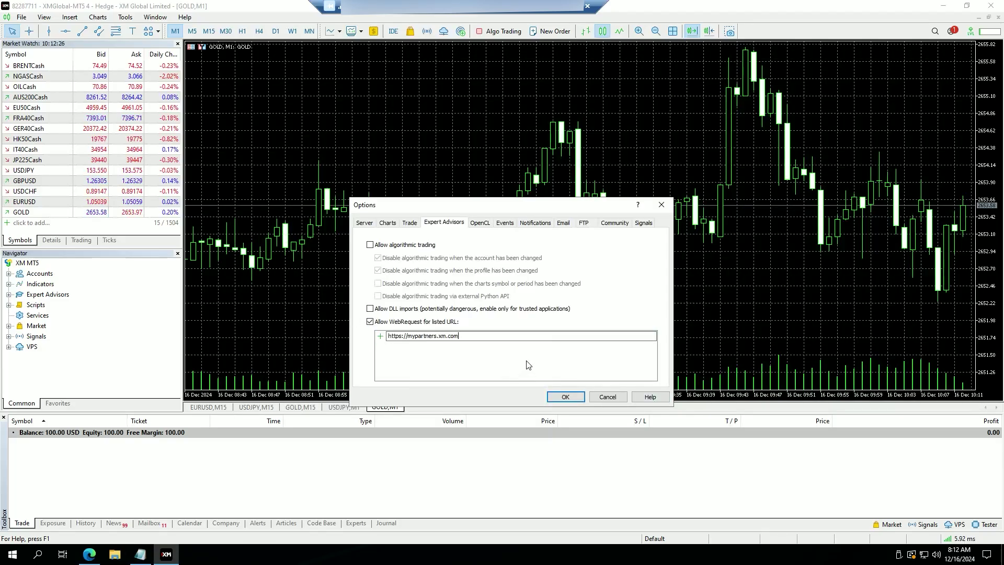
key(Return)
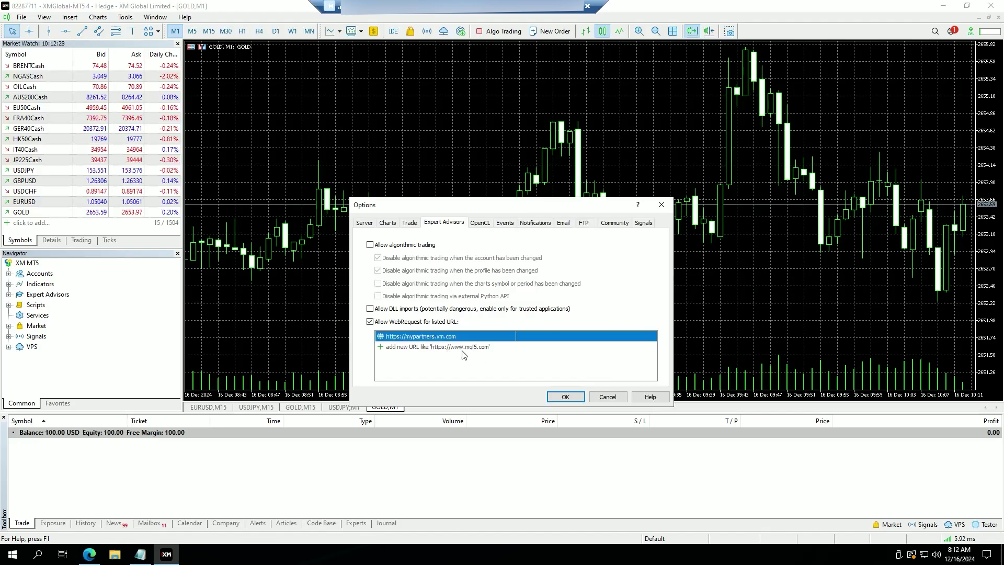
click(454, 348)
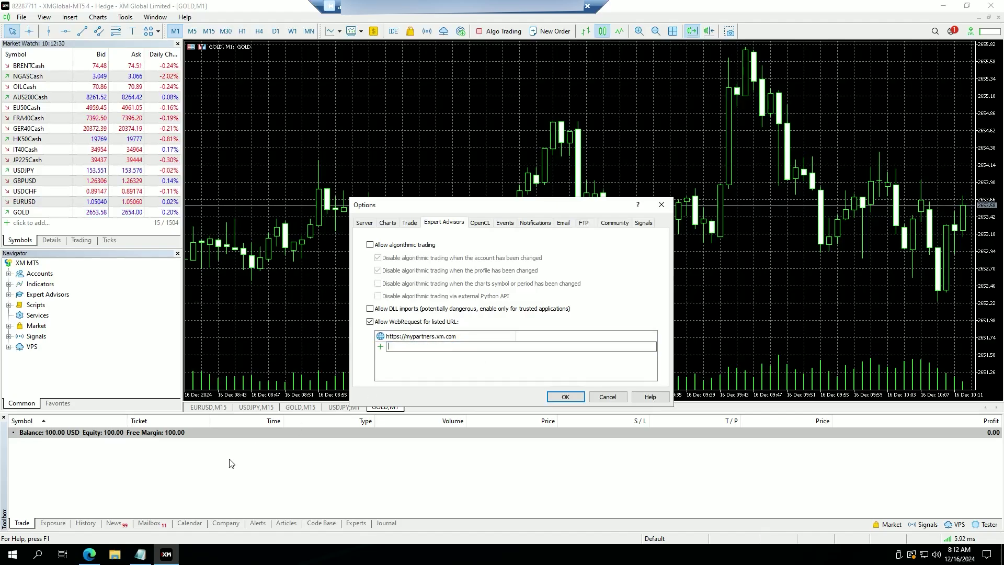
click(149, 556)
drag(410, 98, 239, 97)
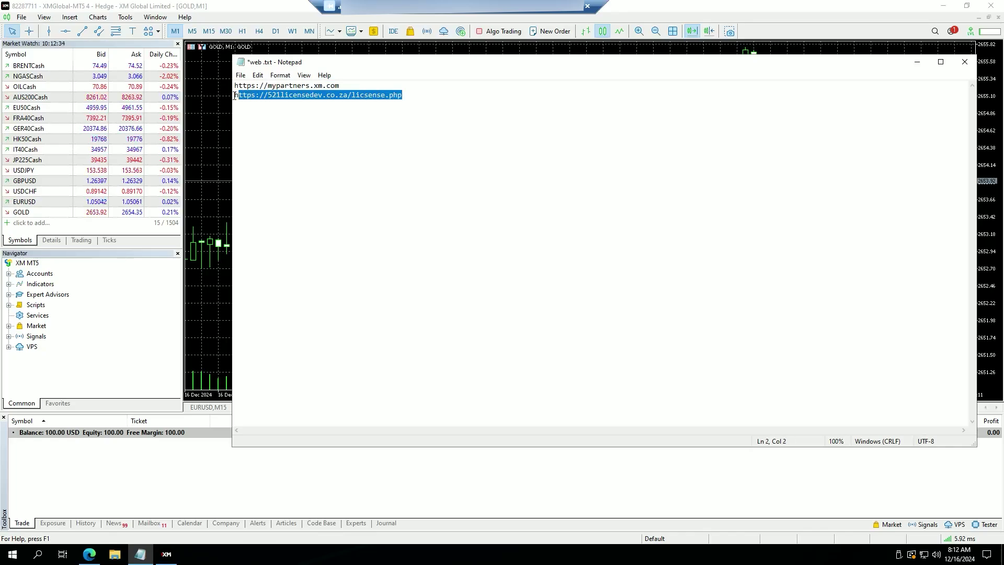
right_click(239, 96)
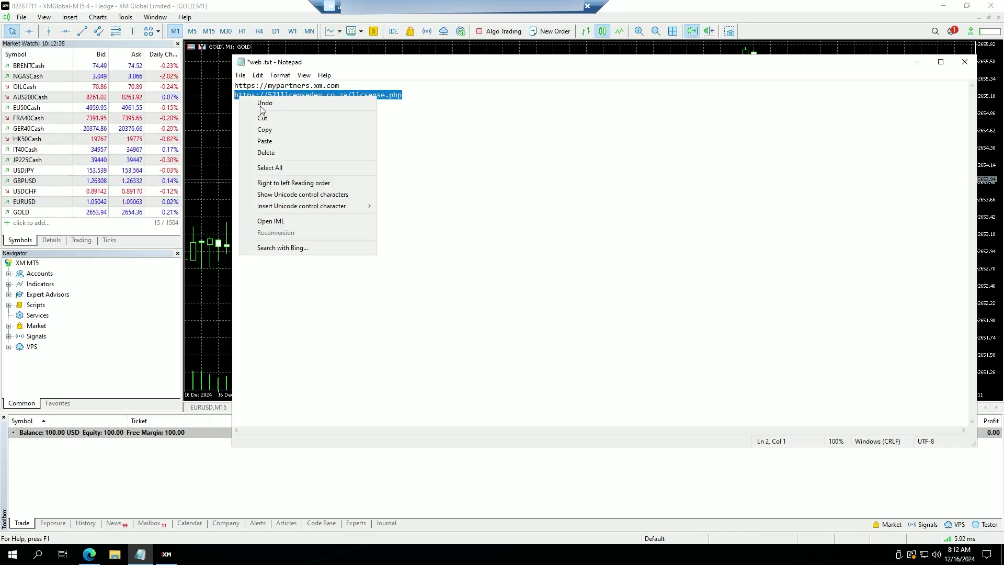
click(272, 133)
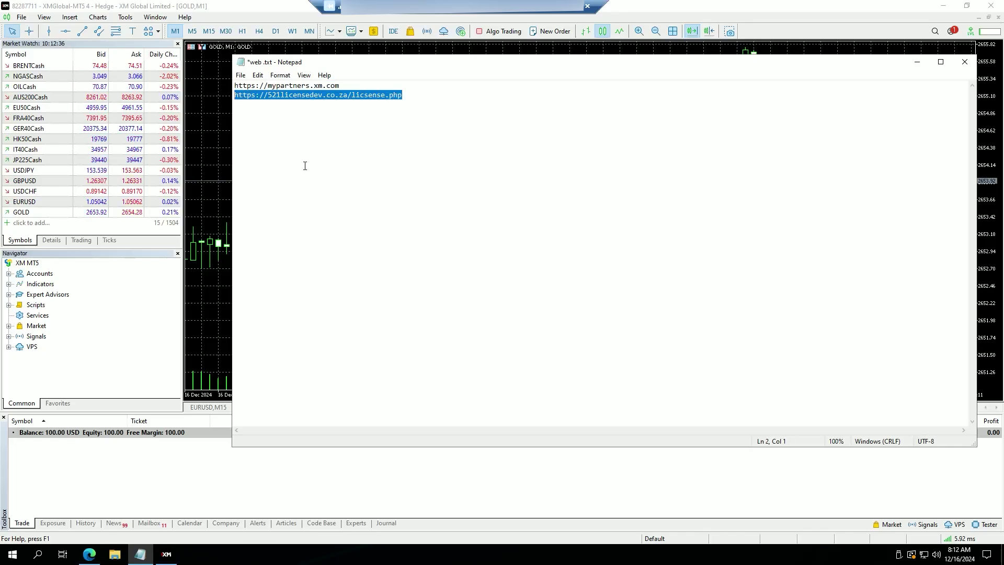
click(915, 63)
click(423, 349)
right_click(421, 346)
click(466, 392)
right_click(466, 391)
click(470, 378)
click(476, 371)
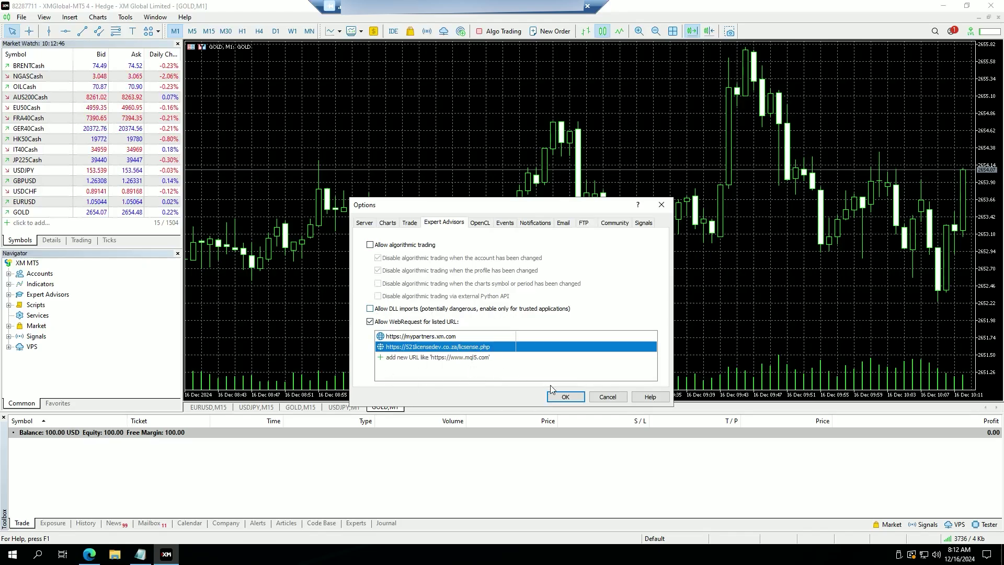
click(565, 397)
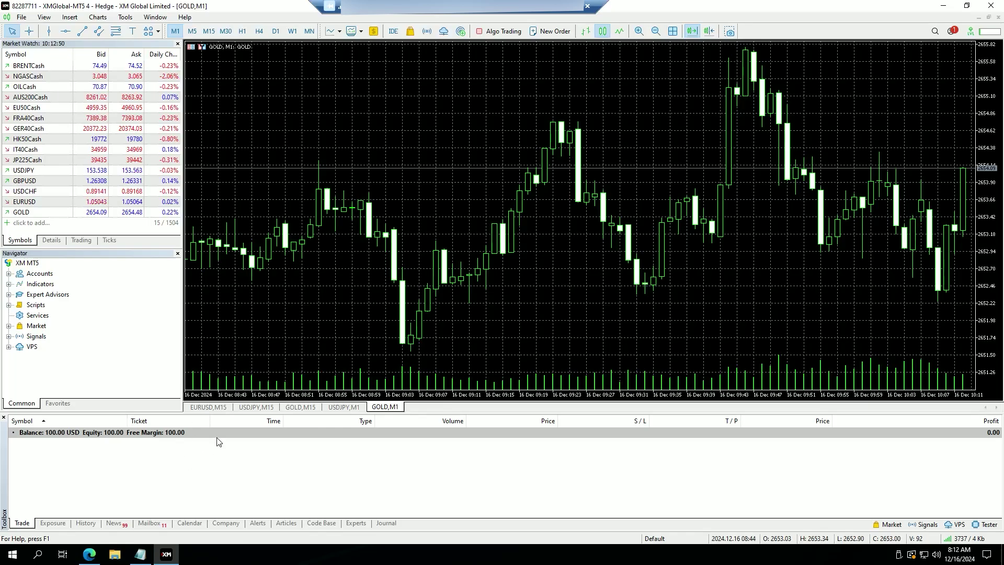
click(206, 409)
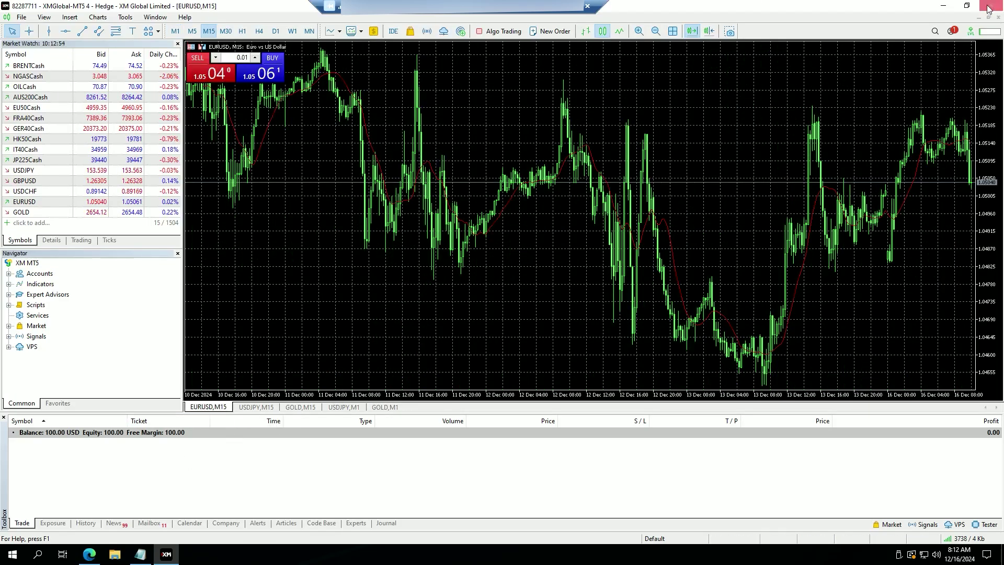
Copy the 521Forex scalper and INFINITY8 v1.0-2.ex5 files from the desktop, then bring MT5 back.
click(943, 7)
click(943, 9)
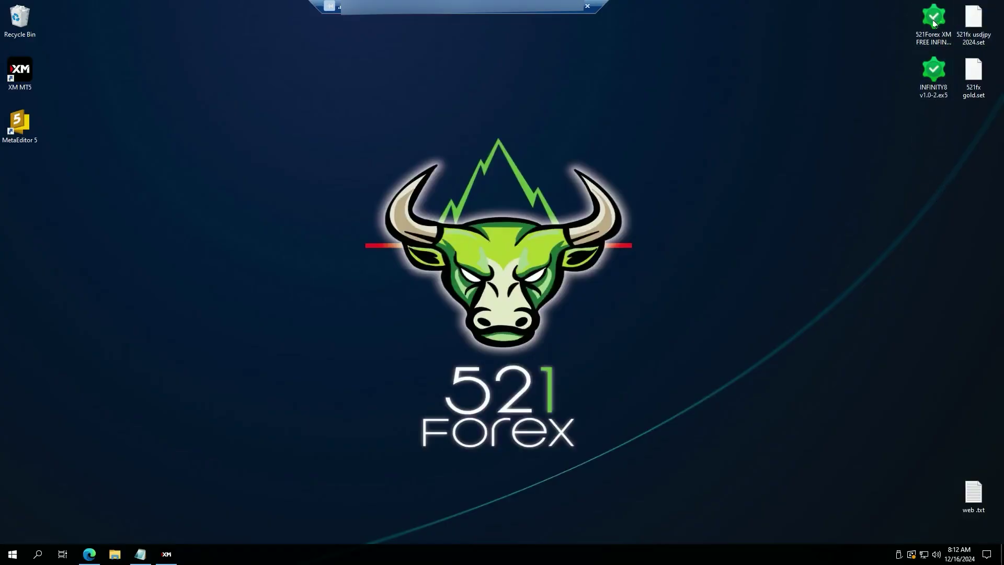
double_click(935, 24)
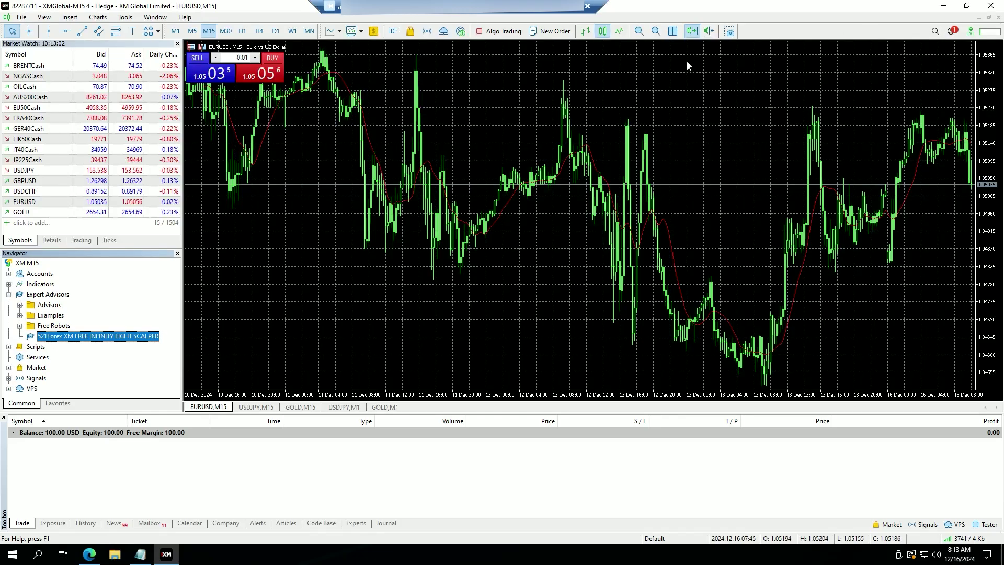
click(943, 6)
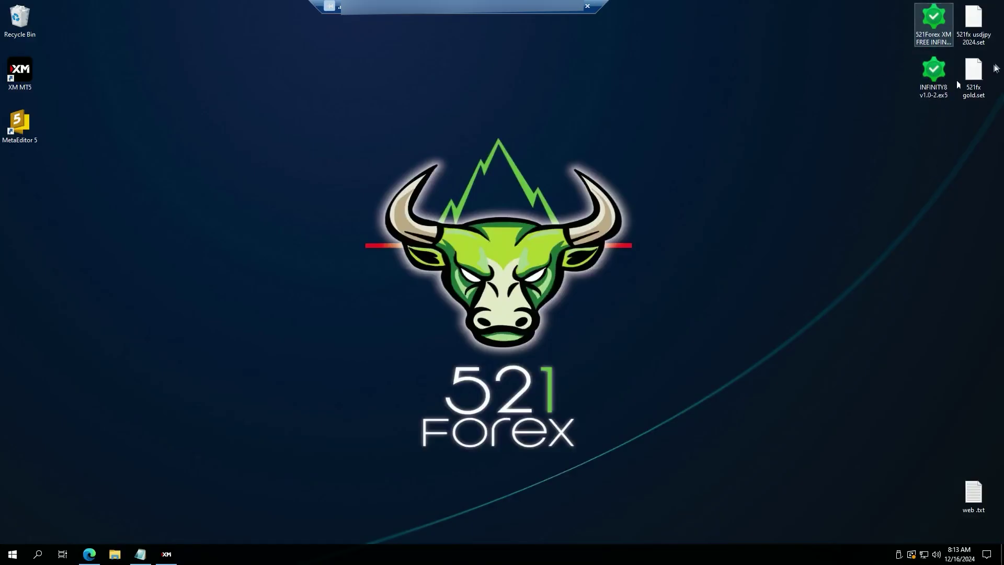
drag(929, 172, 946, 19)
right_click(945, 18)
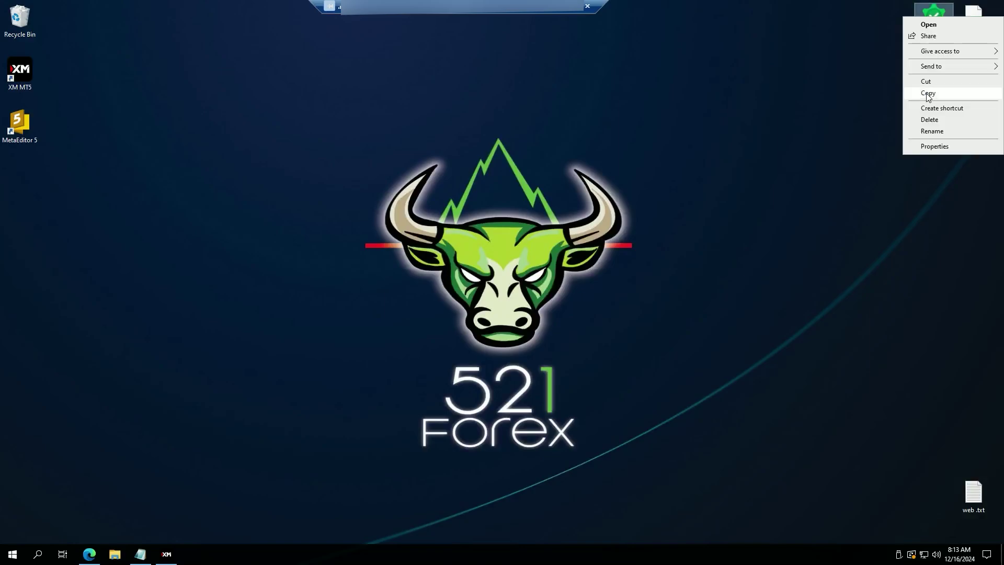
click(883, 134)
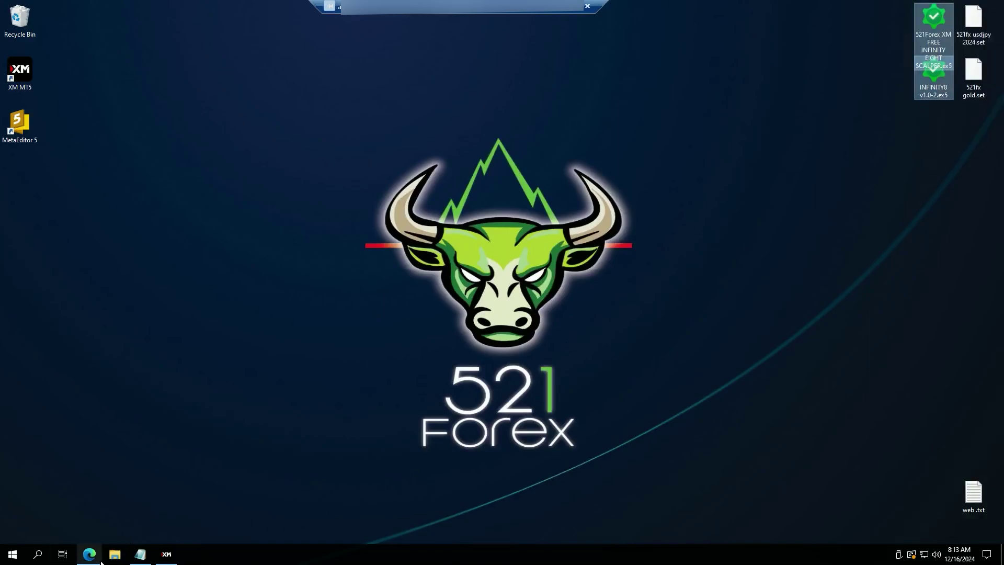
click(166, 554)
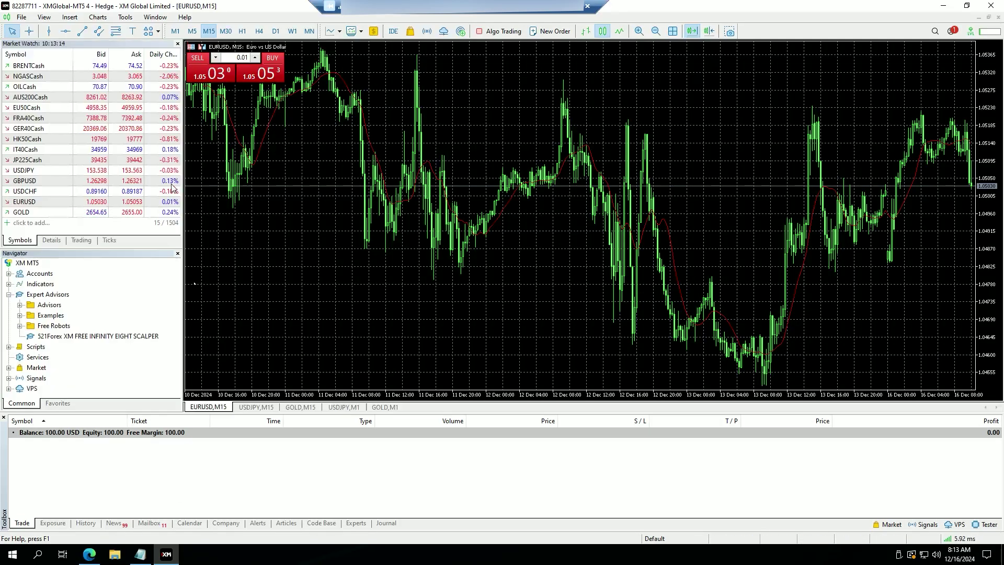
click(22, 17)
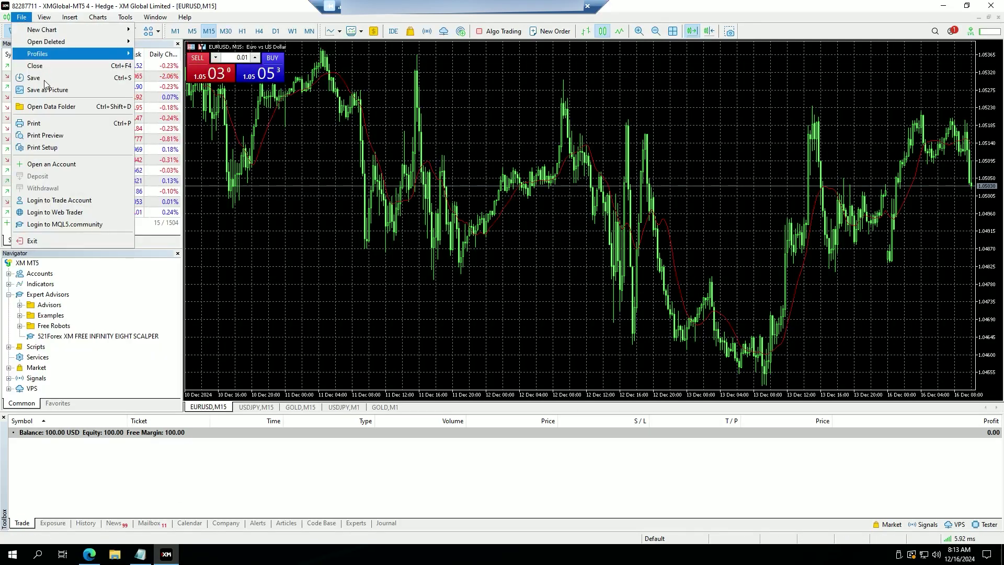
Paste both .ex5 files into the data folder's MQL5\Experts, replacing the existing scalper file, then close Explorer.
click(42, 107)
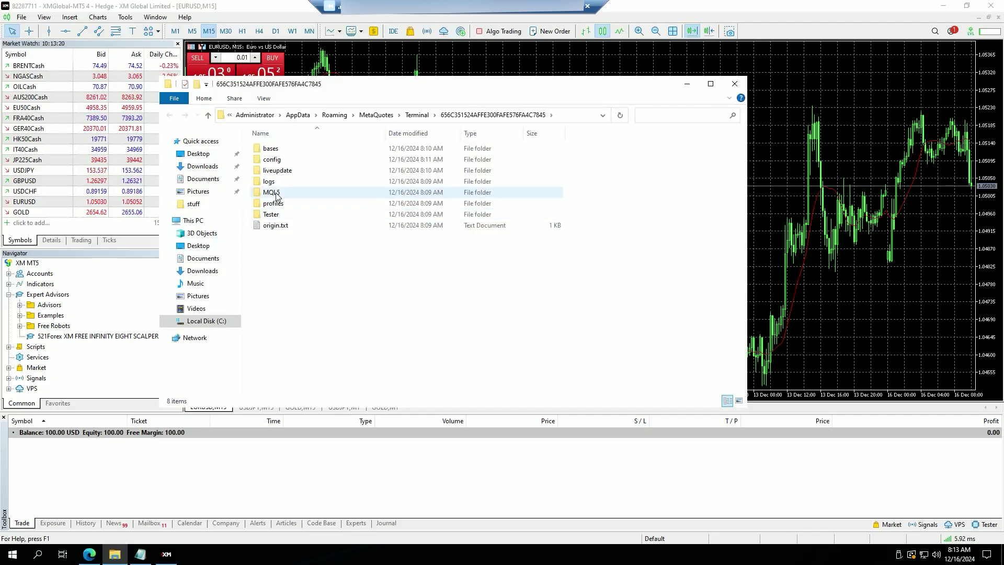
double_click(272, 192)
double_click(273, 148)
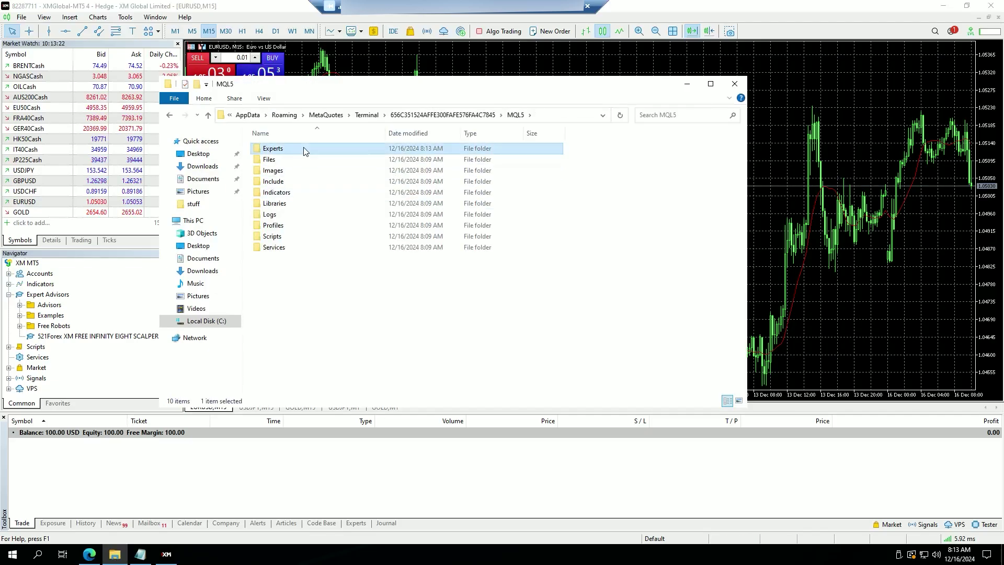
right_click(299, 249)
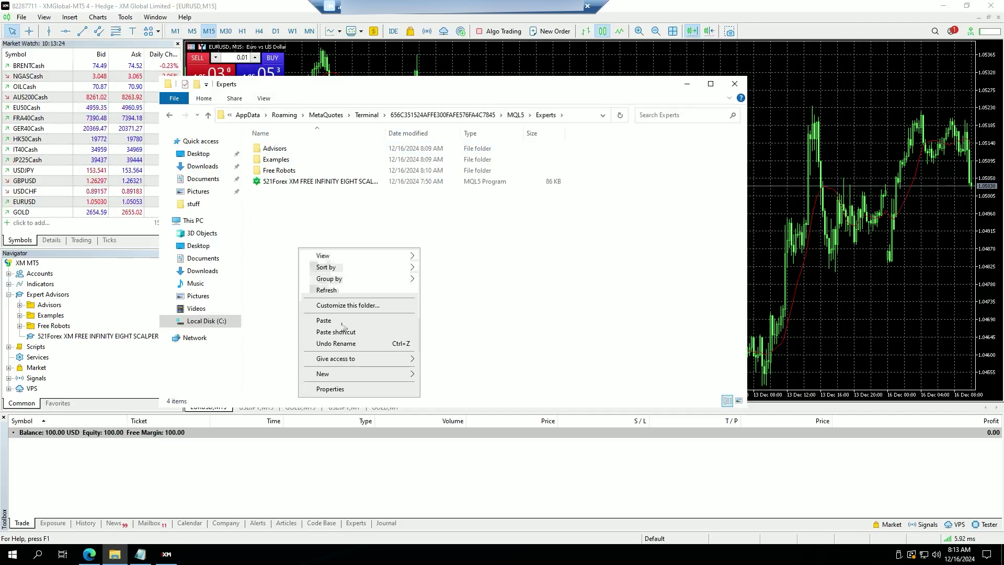
click(366, 320)
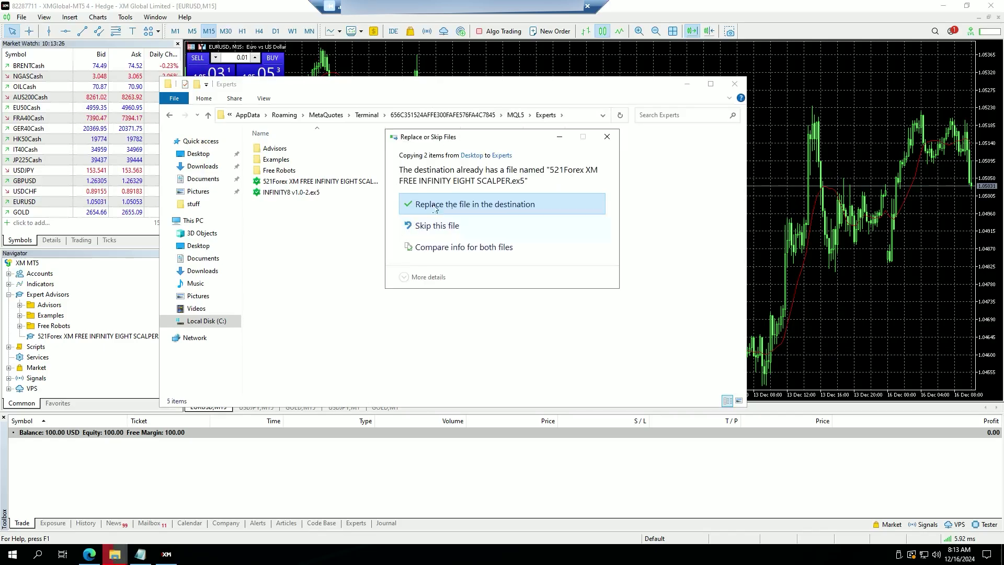
click(434, 205)
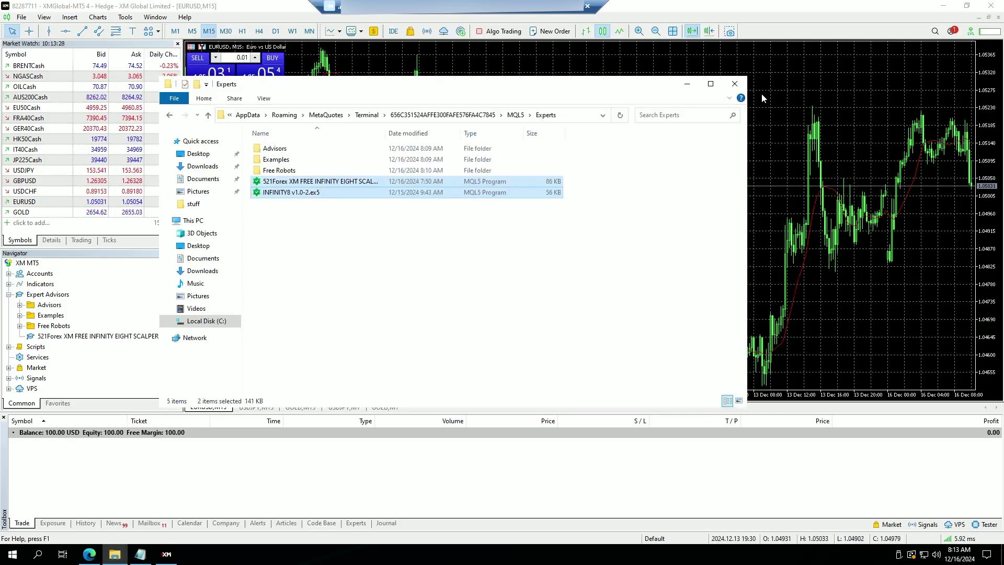
click(736, 85)
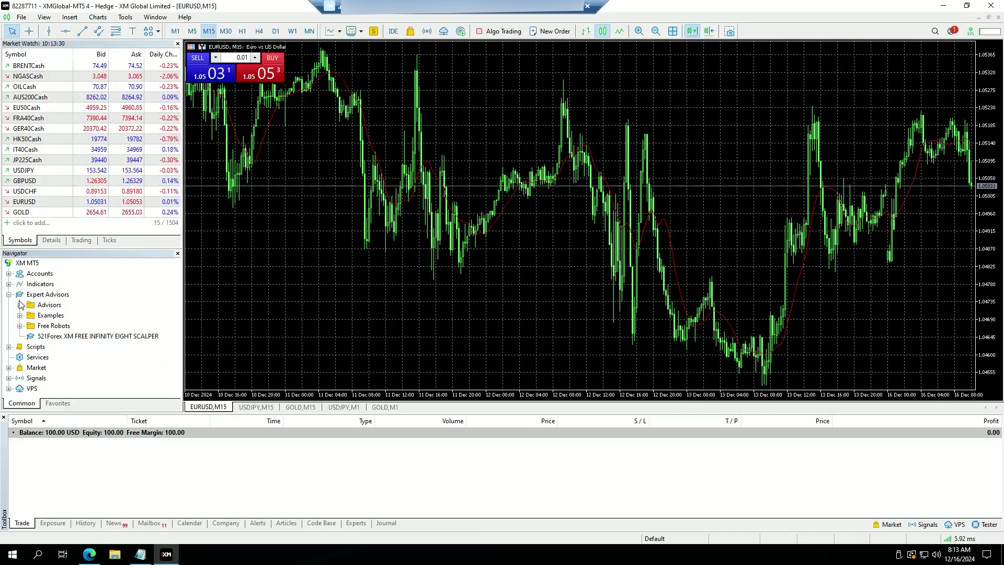
Refresh the Navigator's Expert Advisors list so INFINITY8 v1.0-2 appears.
click(52, 296)
right_click(51, 296)
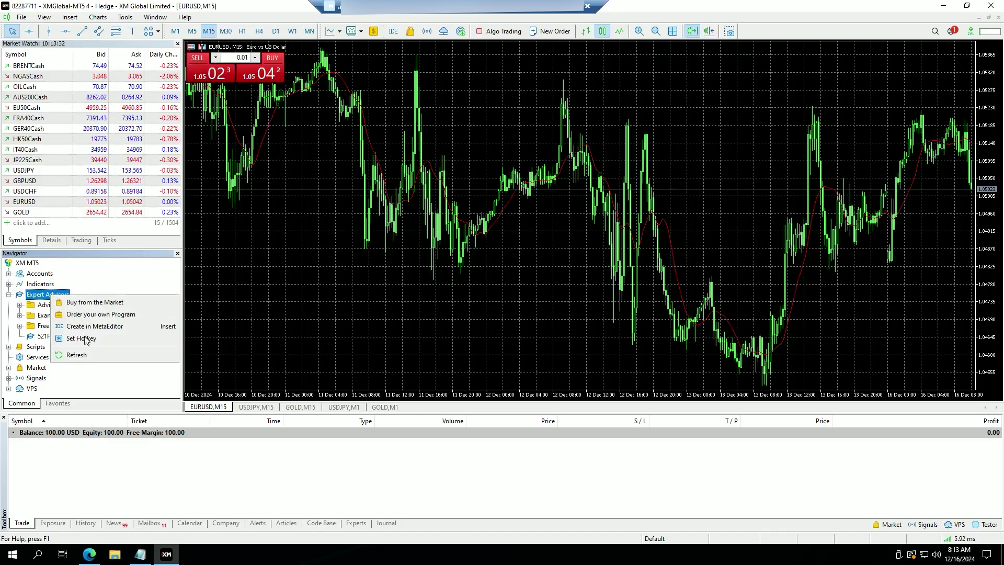
click(85, 357)
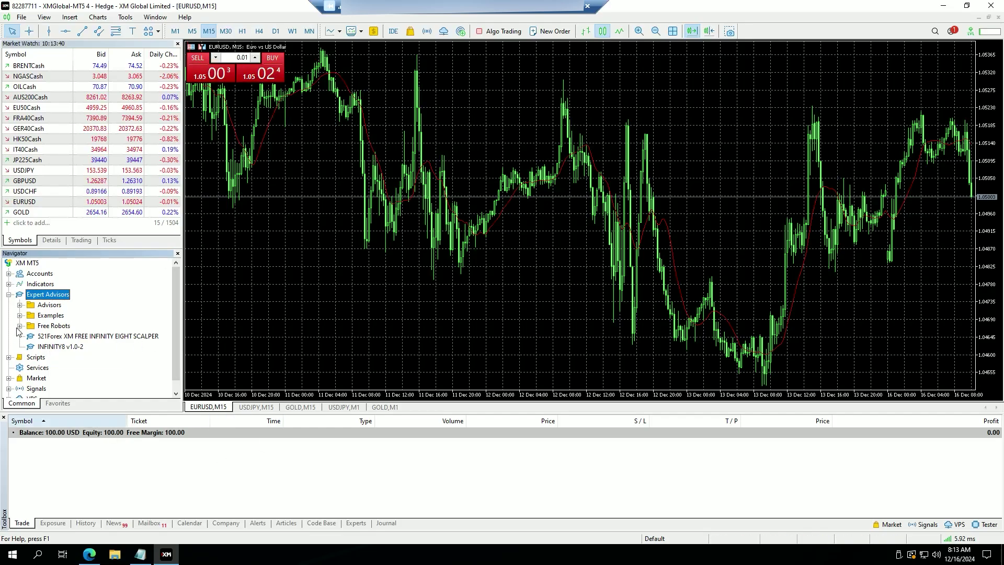
Attach INFINITY8 v1.0-2 to the EURUSD M15 chart, keeping lot size 0.01.
drag(69, 348, 768, 388)
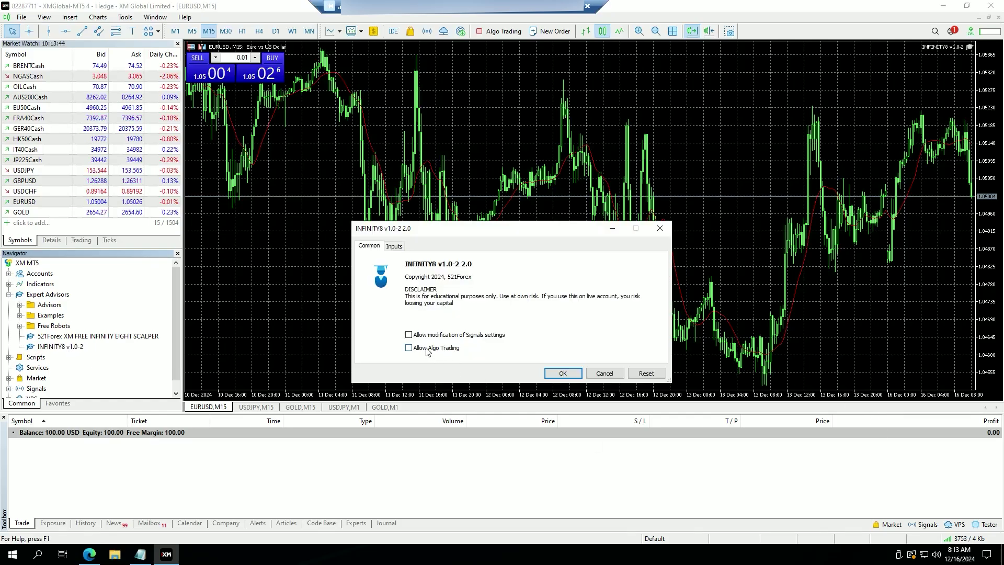
click(395, 247)
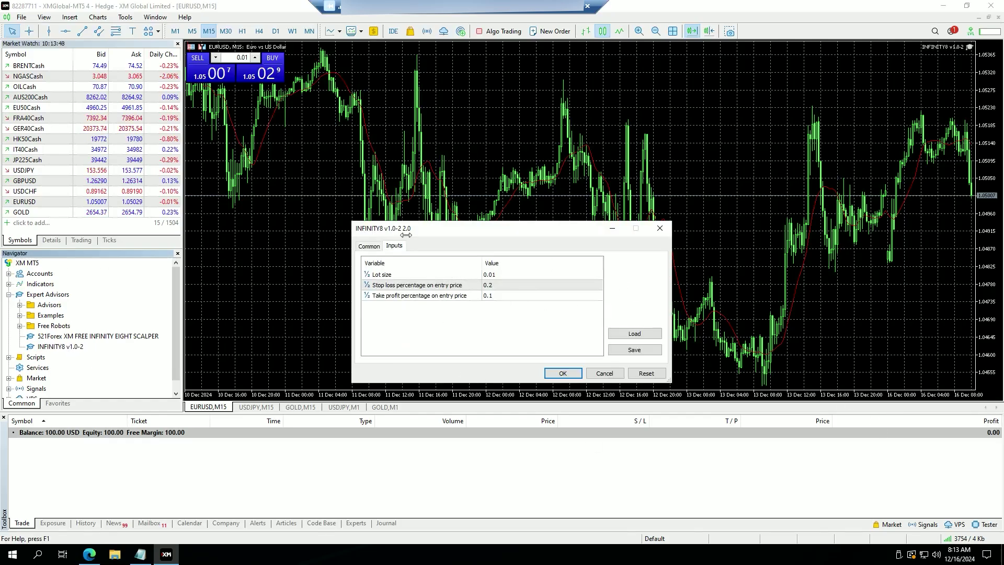
click(491, 275)
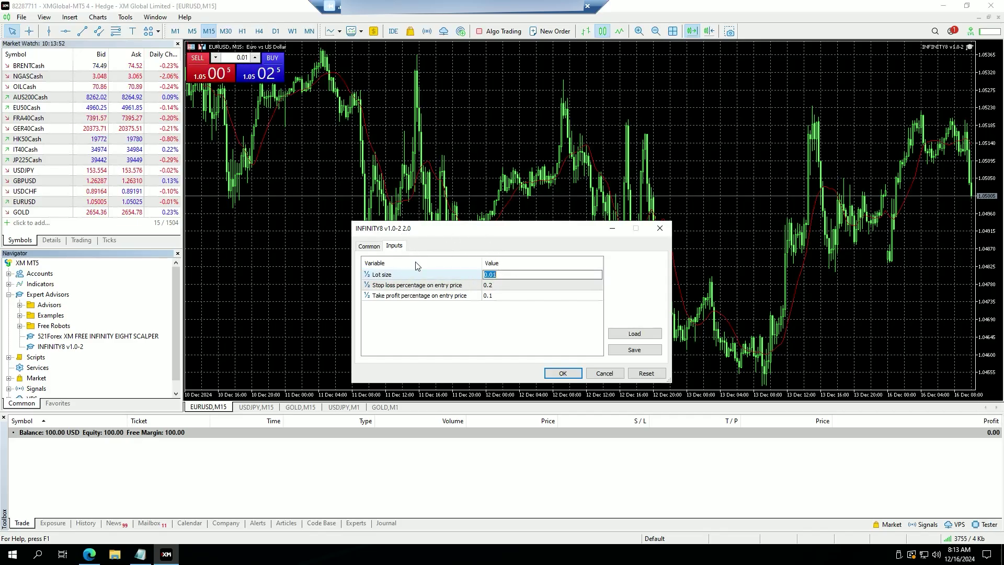
click(567, 374)
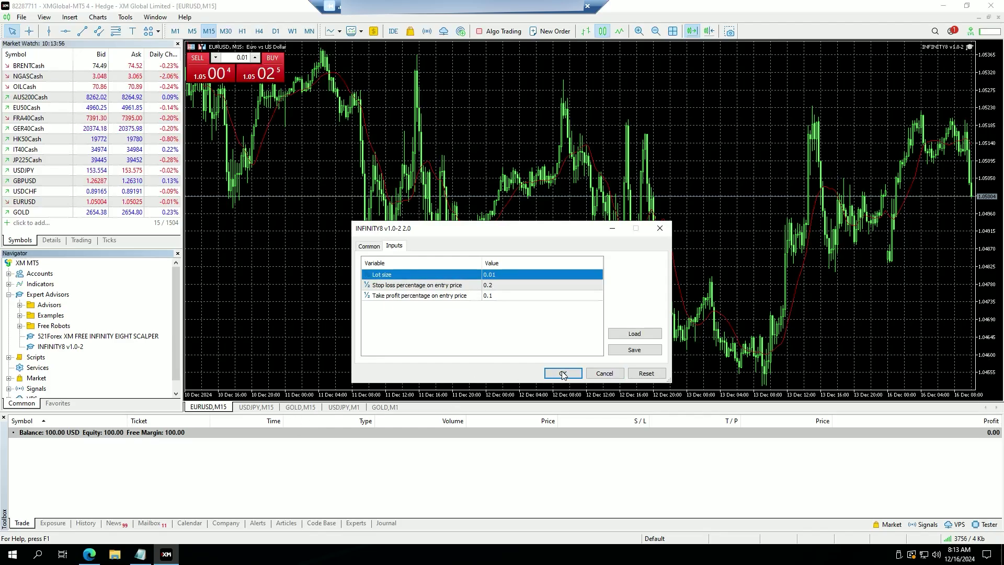
click(563, 375)
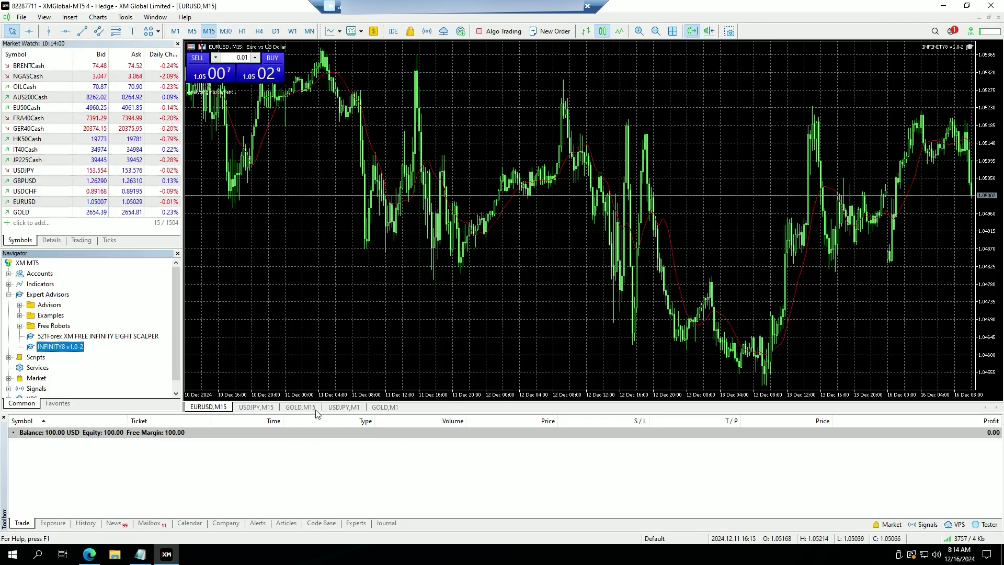
Attach INFINITY8 v1.0-2 to the USDJPY M15 chart with default settings.
click(255, 407)
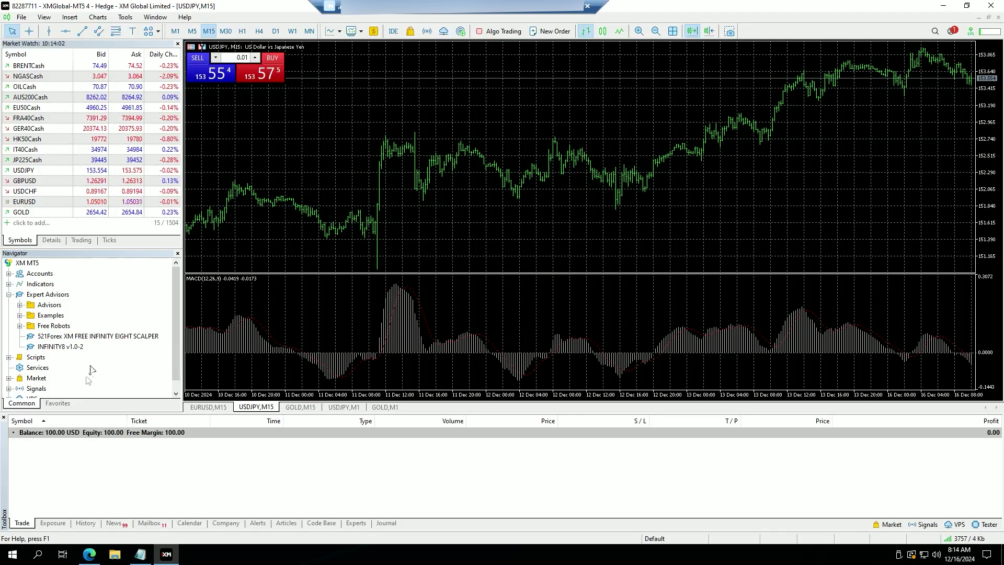
drag(71, 349, 320, 329)
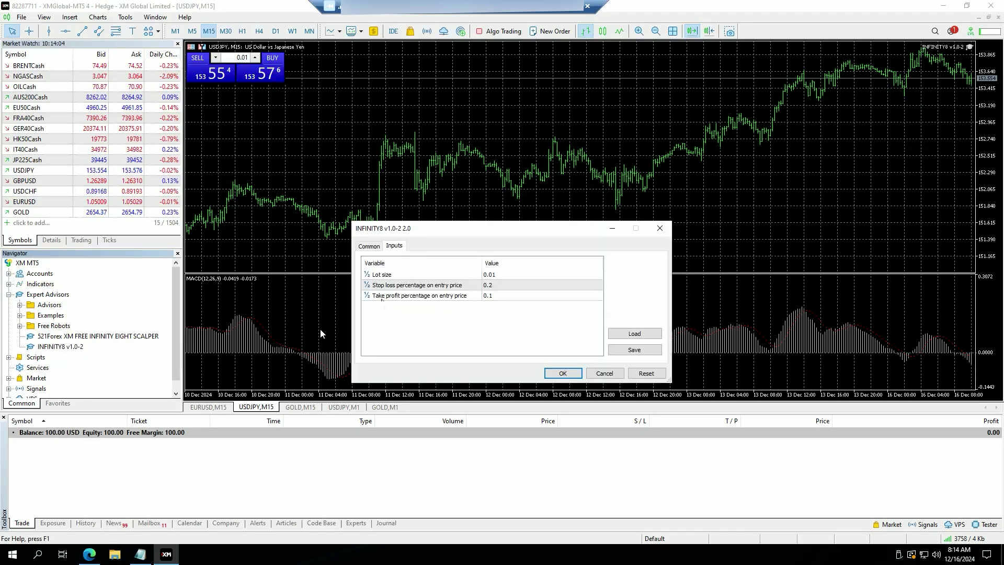
click(369, 245)
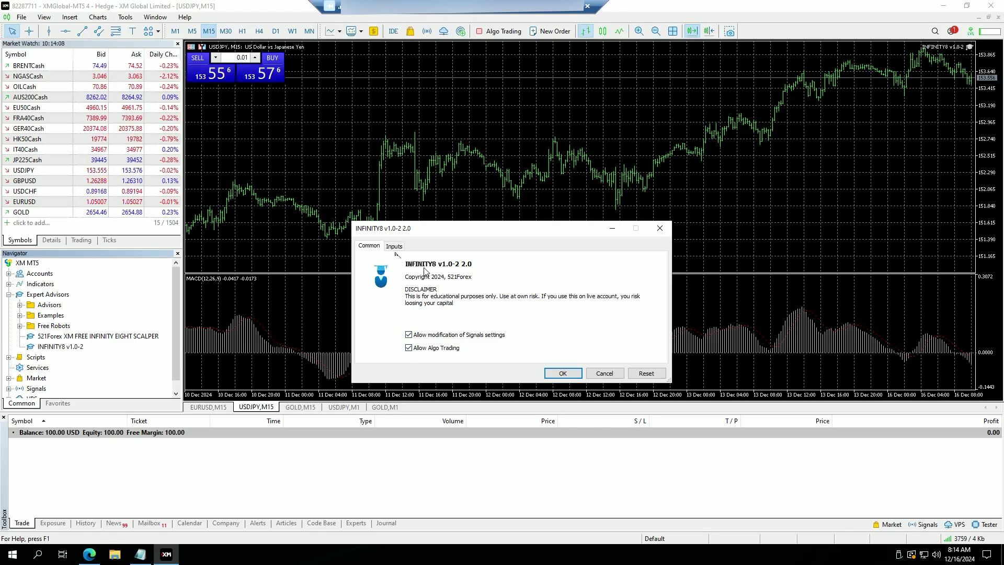
click(395, 246)
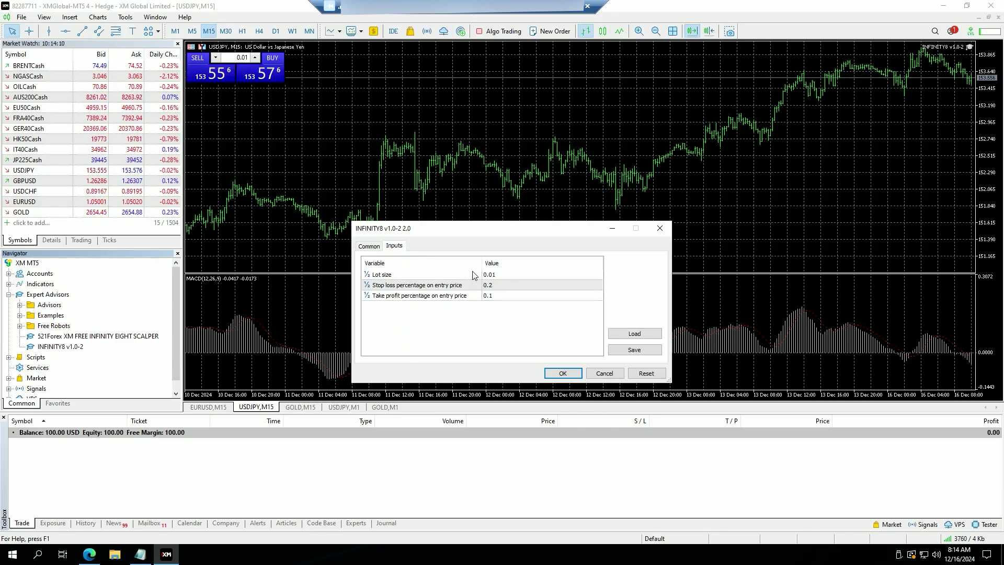
click(563, 374)
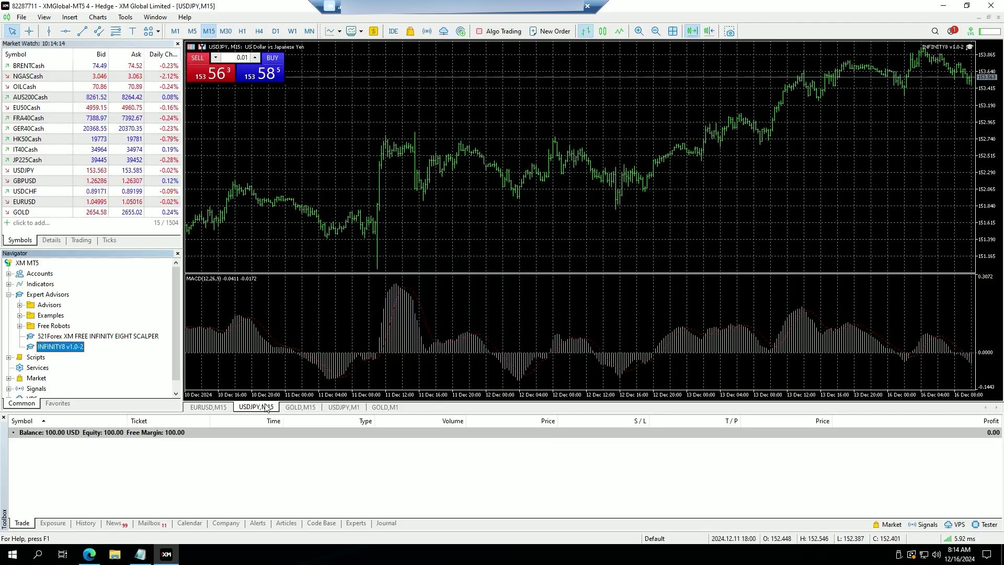
Attach INFINITY8 v1.0-2 to the GOLD M15 chart with algo trading allowed.
click(300, 407)
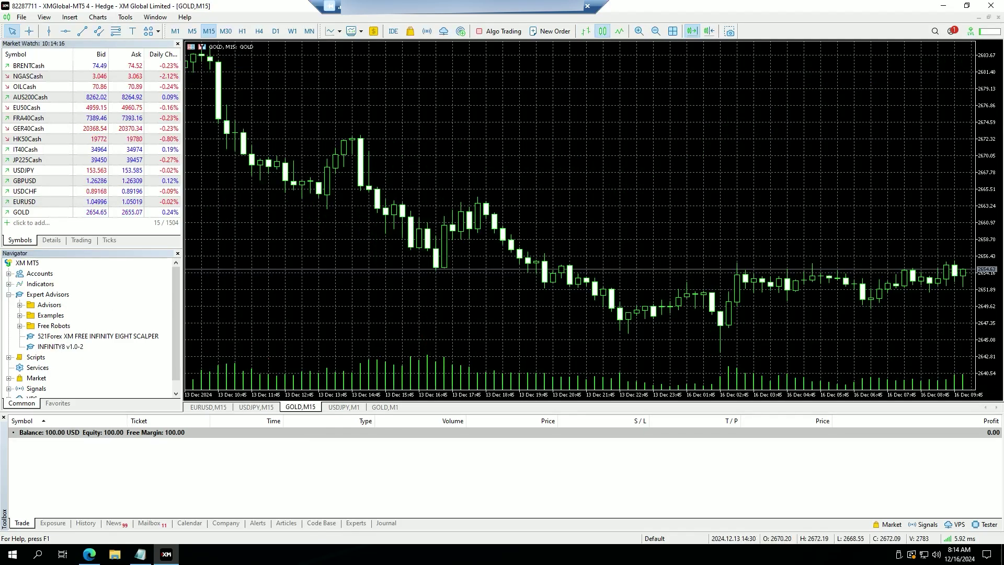
double_click(72, 347)
click(359, 245)
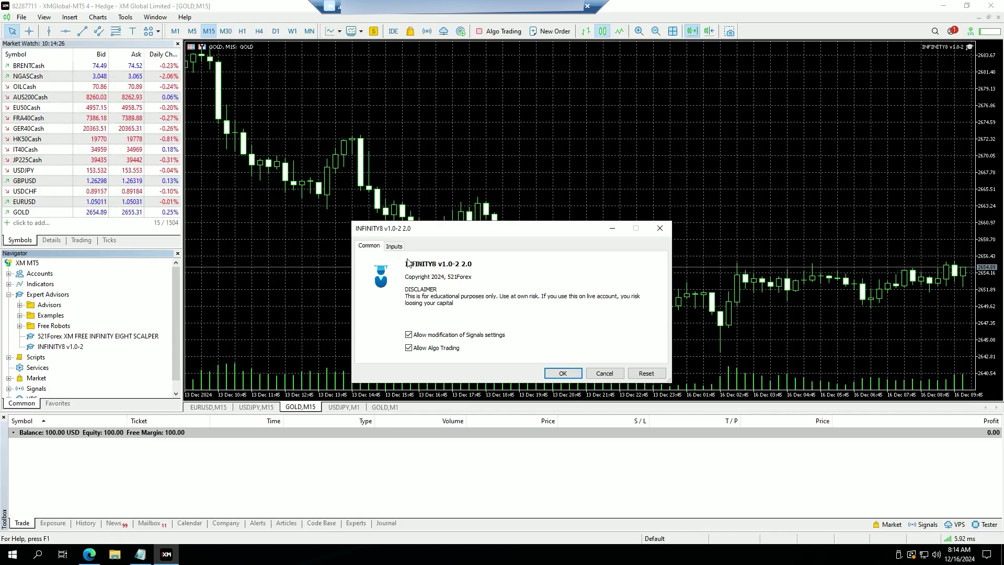
click(562, 373)
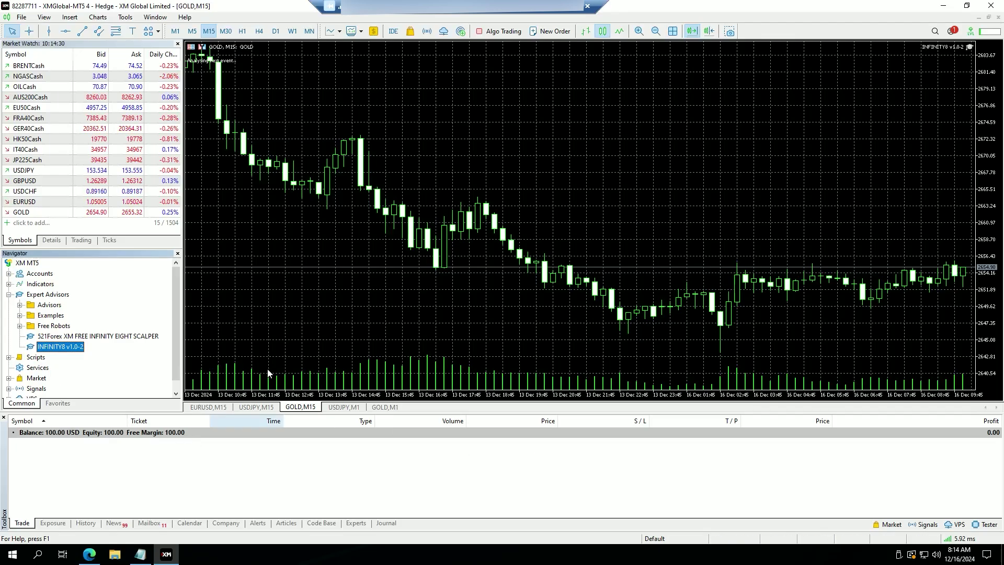
click(349, 407)
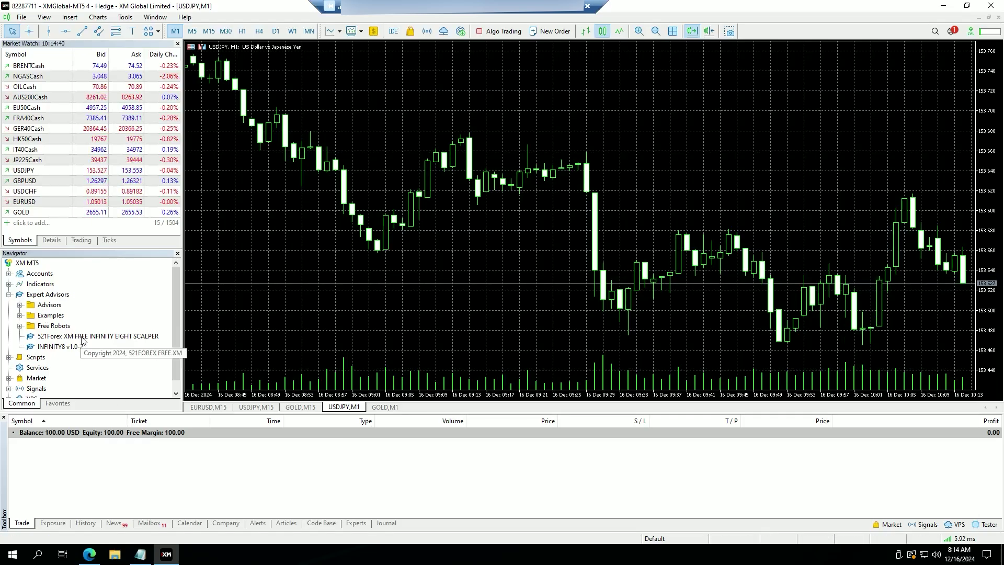
Attach the 521Forex scalper to USDJPY M1 with algo trading allowed and 521fx usdjpy 2024.set loaded.
drag(82, 339, 423, 307)
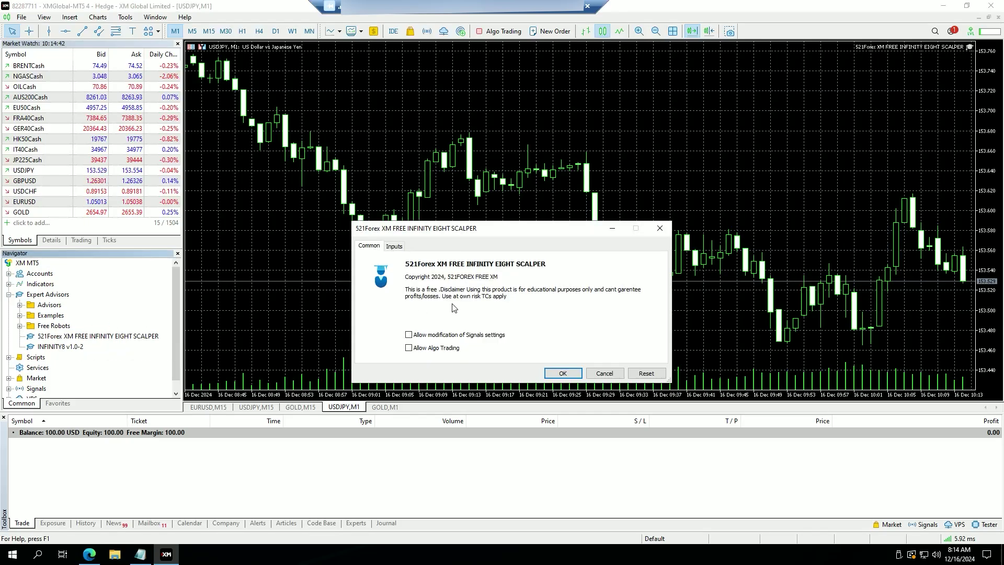
click(415, 349)
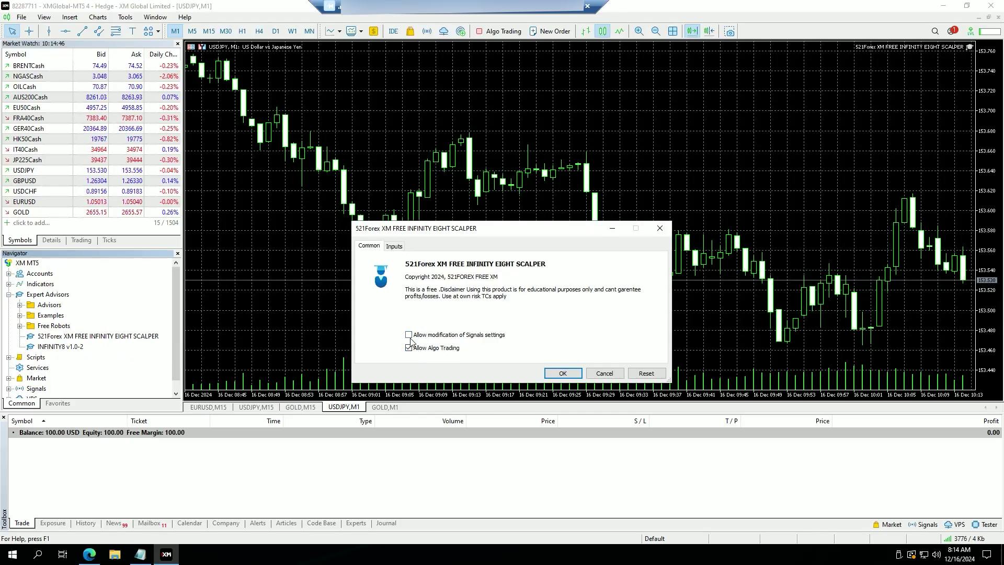
click(401, 247)
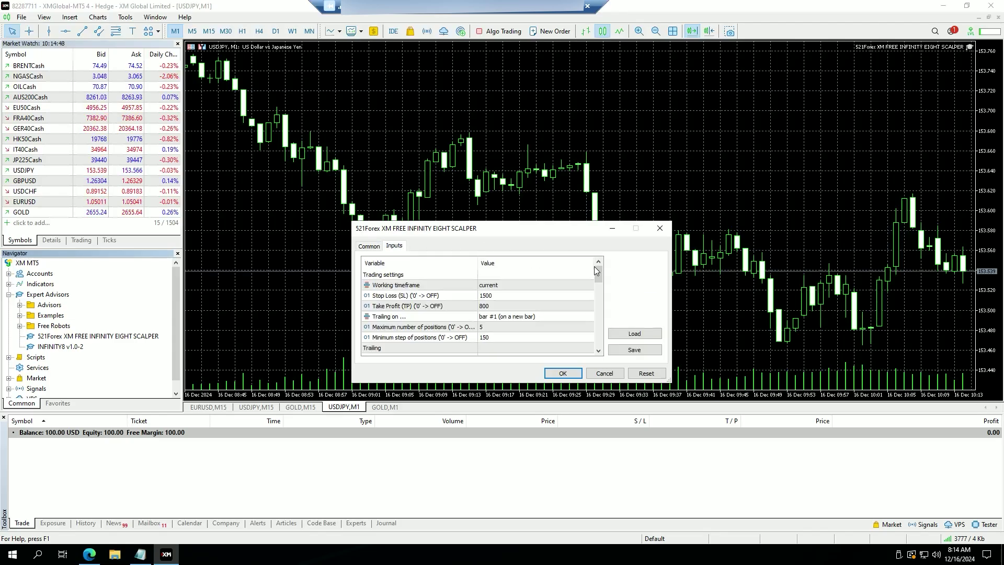
click(651, 335)
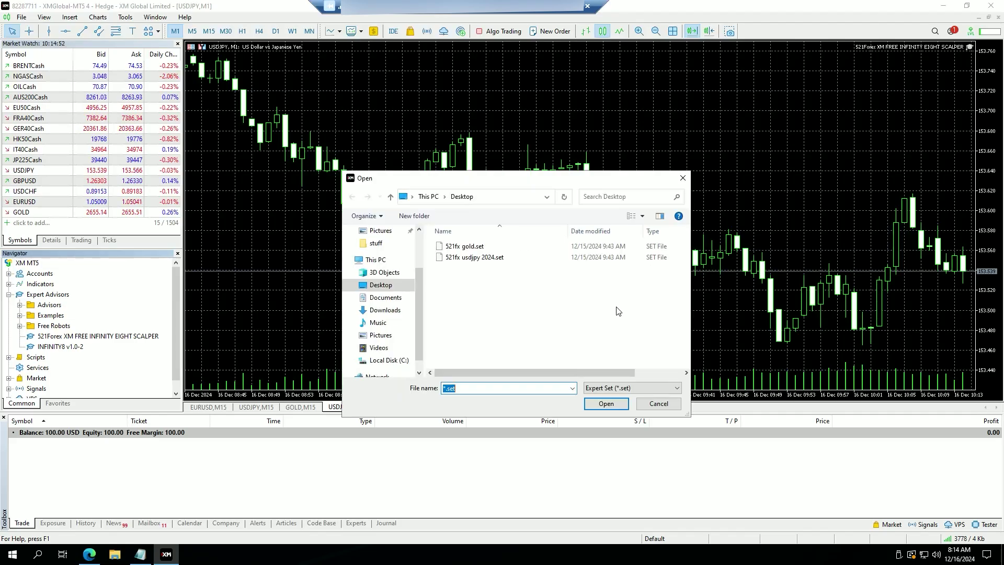
click(450, 259)
click(605, 404)
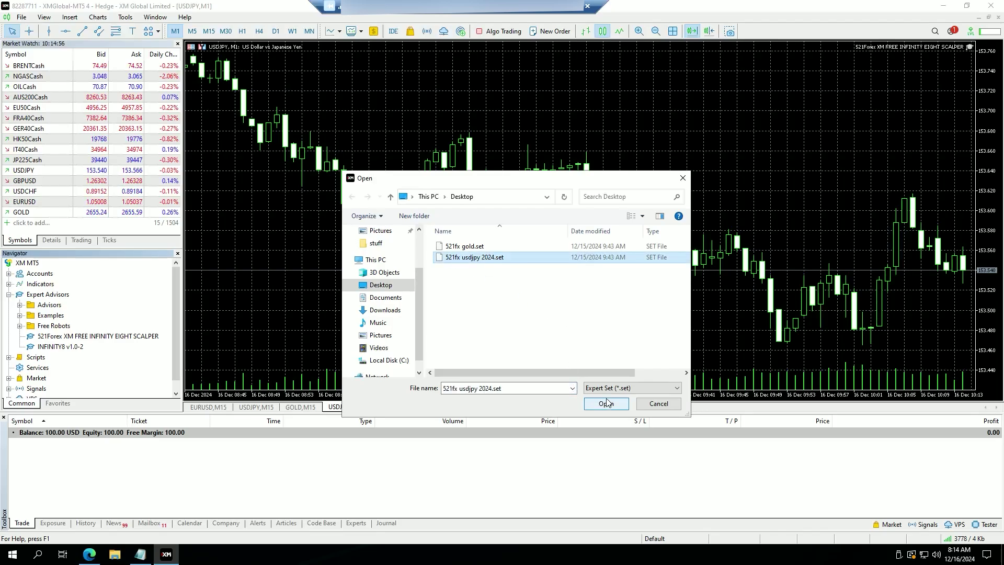
click(607, 406)
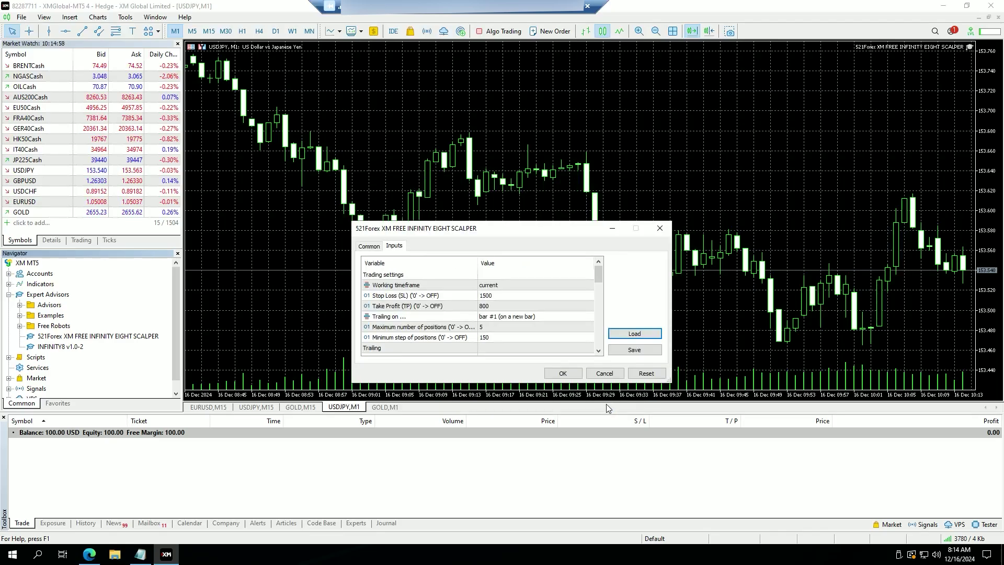
click(562, 373)
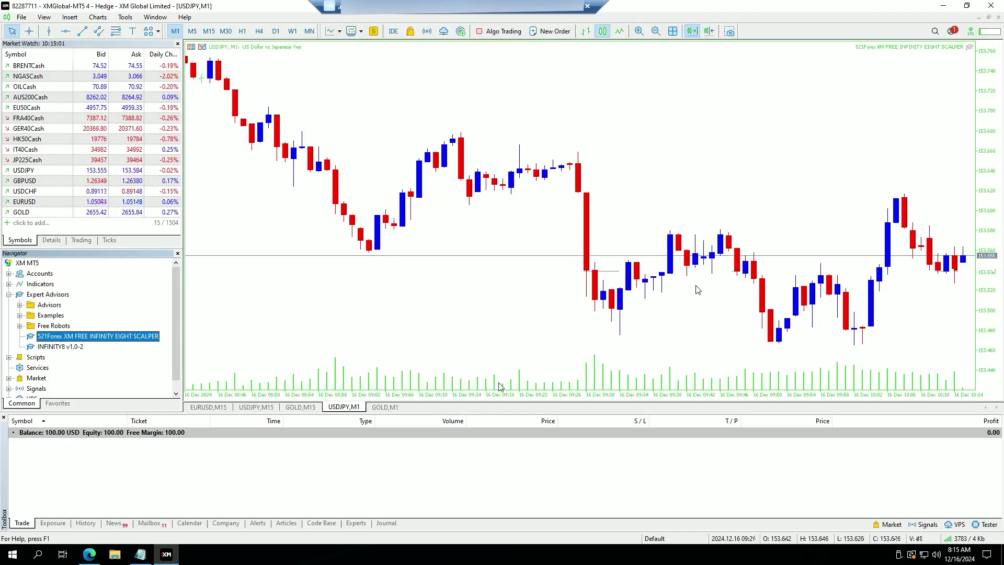
click(386, 408)
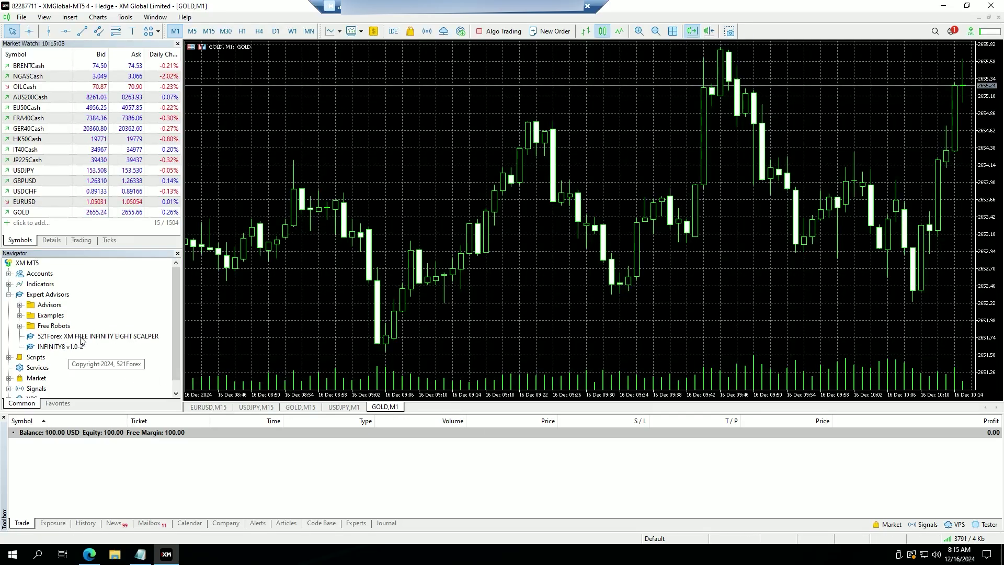
Attach the 521Forex scalper to GOLD M1, allowing Signals modification and loading 521fx gold.set.
double_click(44, 340)
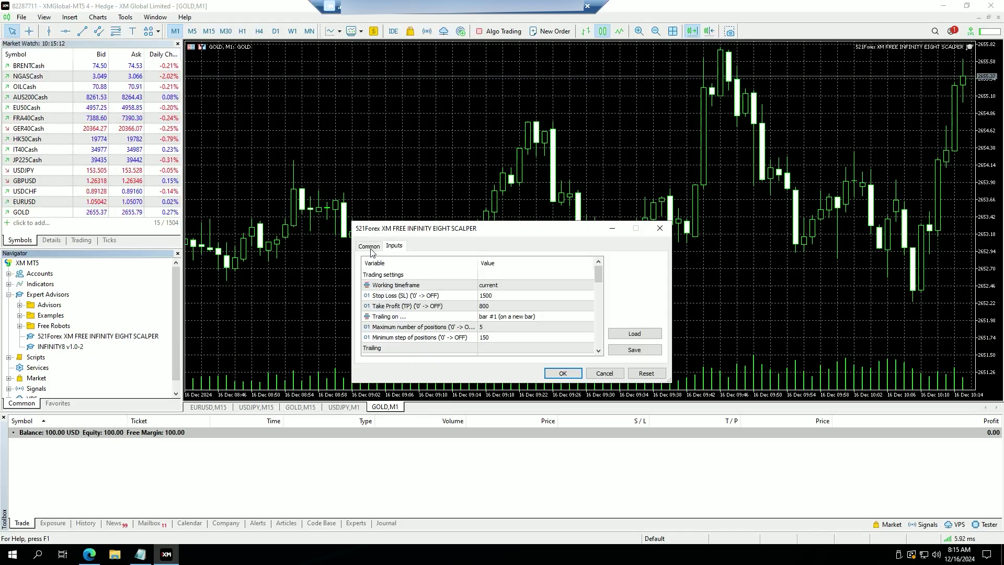
click(370, 247)
click(409, 335)
click(400, 251)
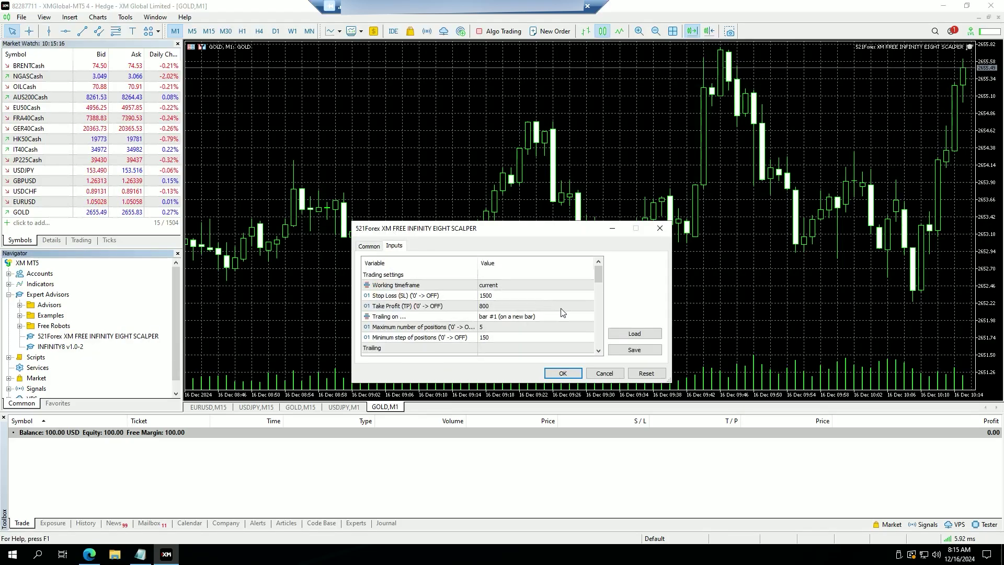
click(649, 336)
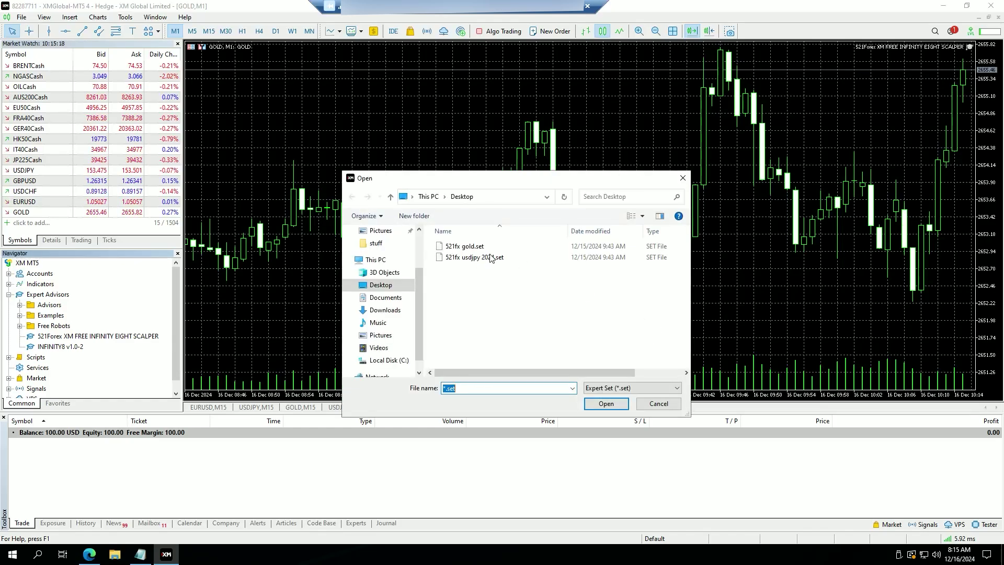
click(474, 250)
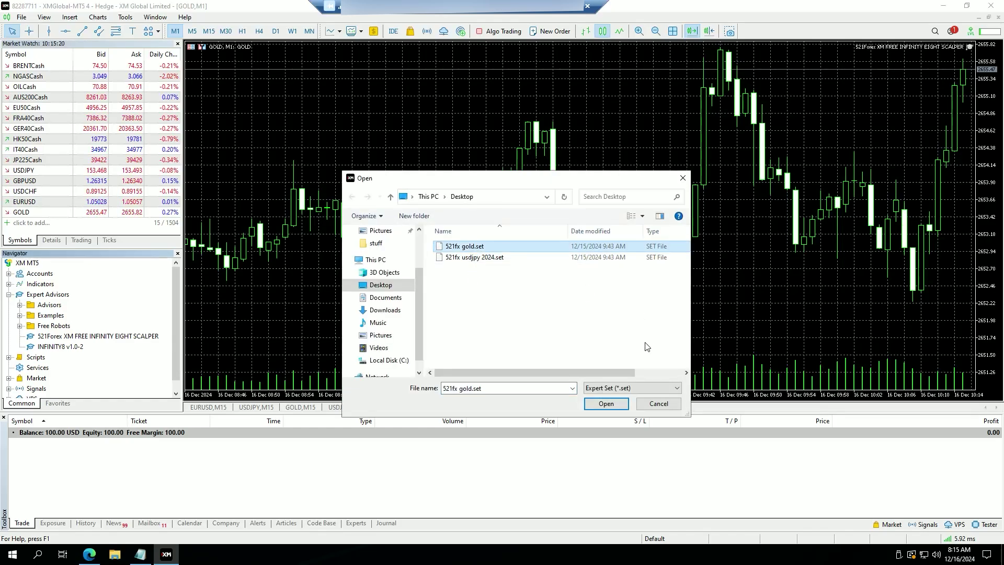
click(607, 403)
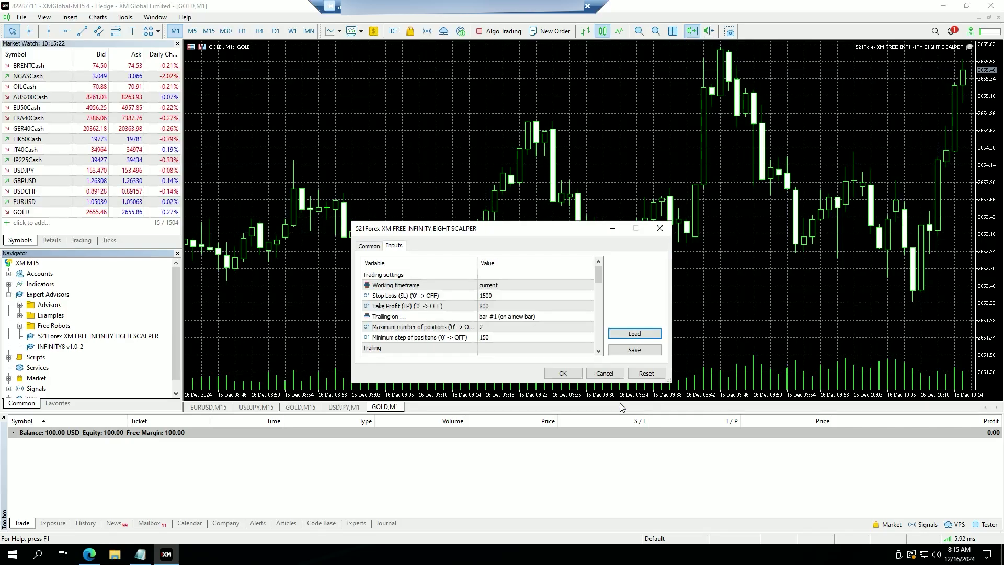
click(567, 372)
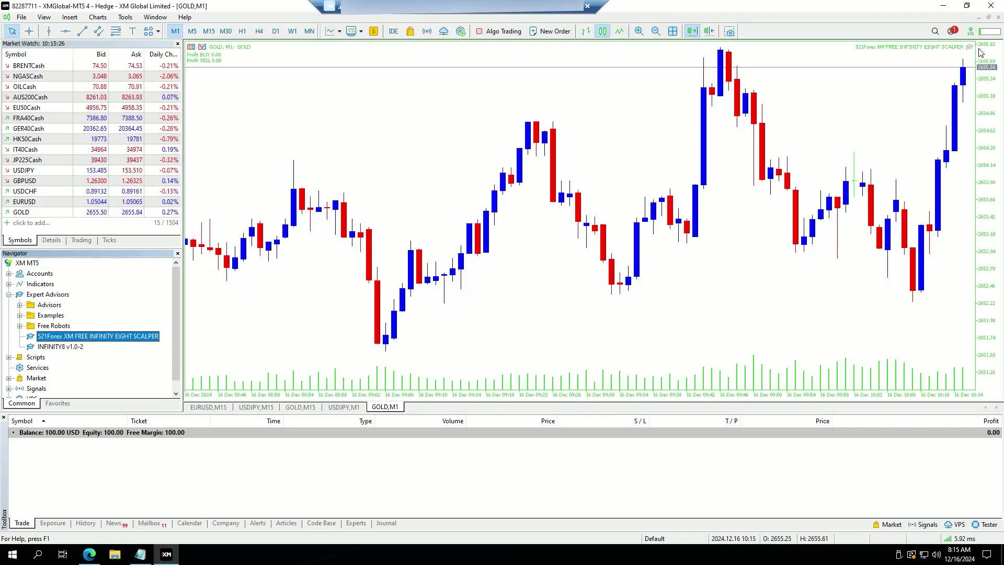
click(344, 407)
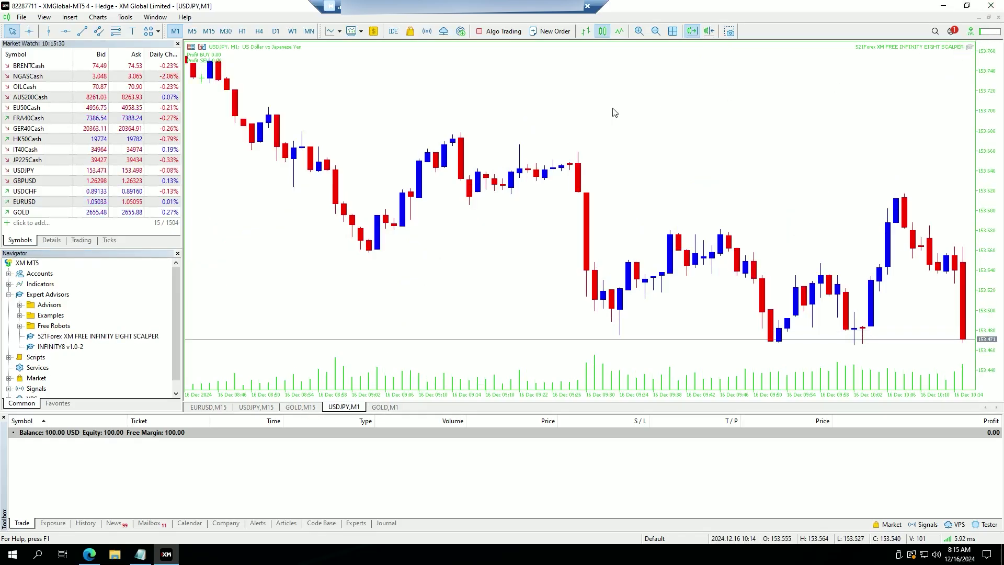
Enable Algo Trading, then review the EURUSD M15, USDJPY M15, GOLD M15, USDJPY M1 and GOLD M1 charts.
click(218, 409)
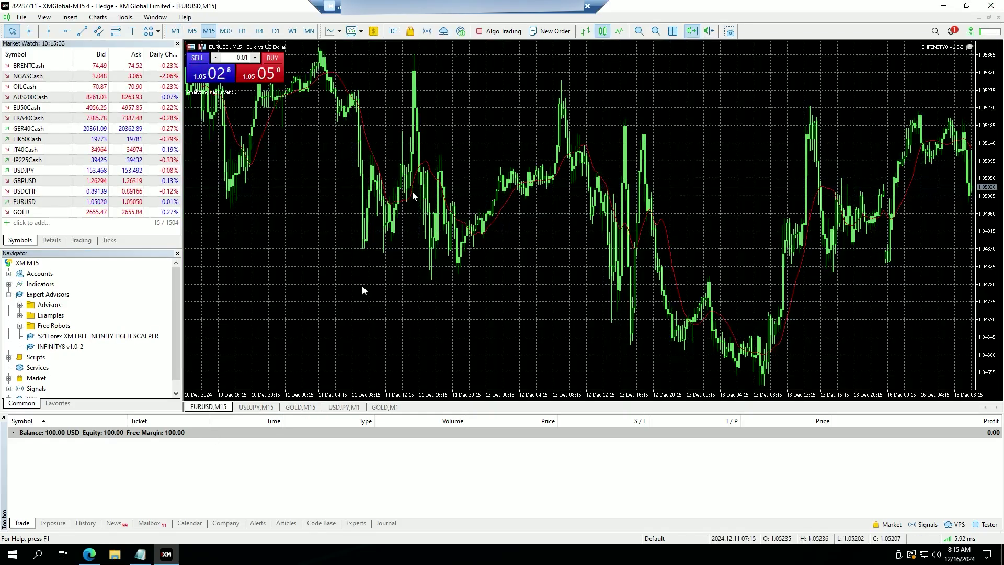
click(489, 32)
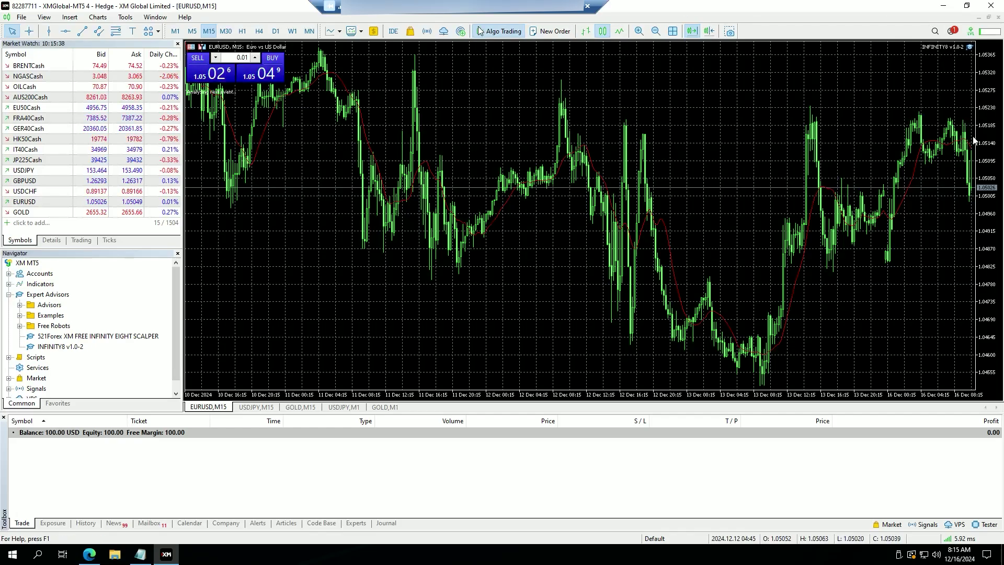
click(256, 407)
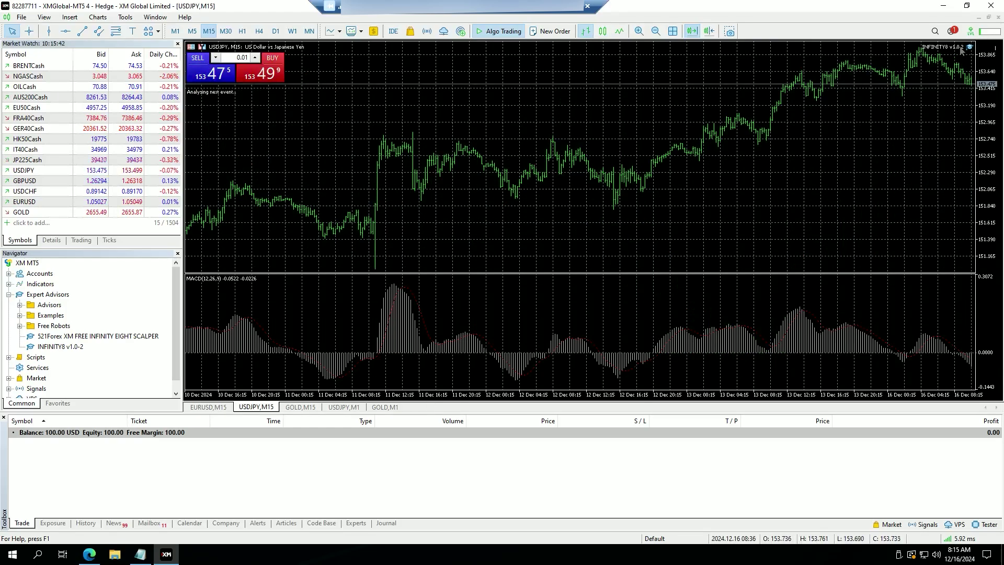
click(301, 407)
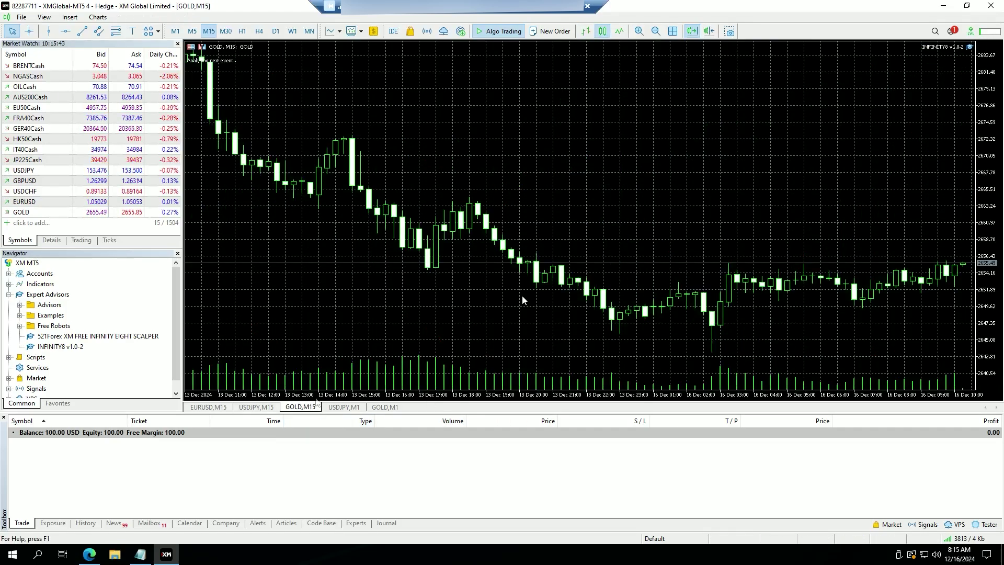
click(356, 407)
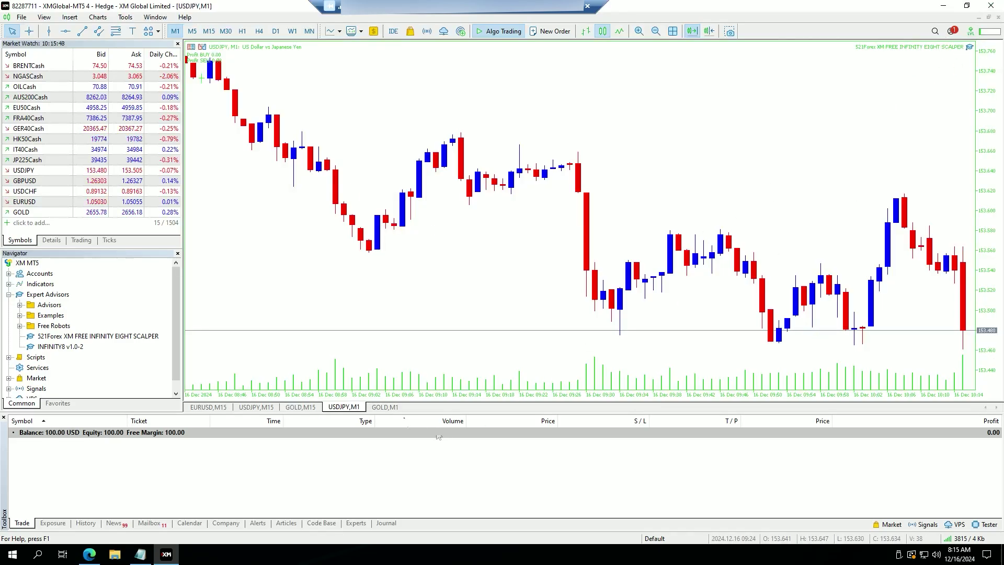
click(386, 407)
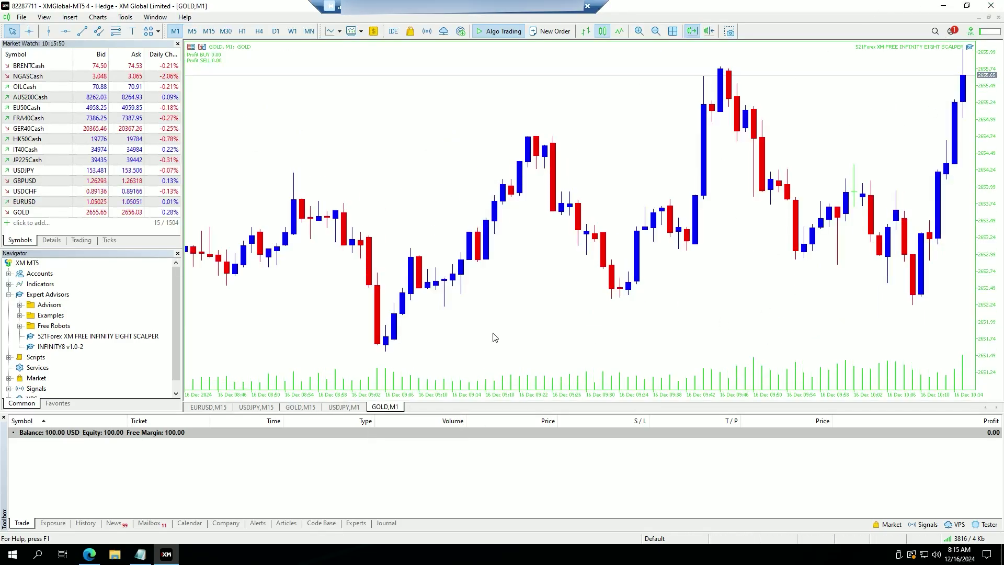
mouse_move(314, 224)
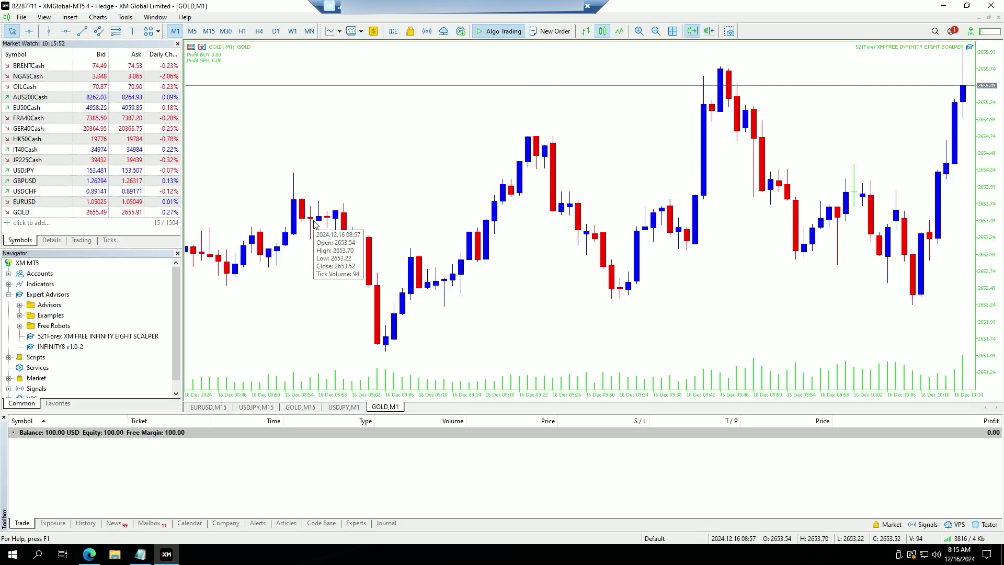